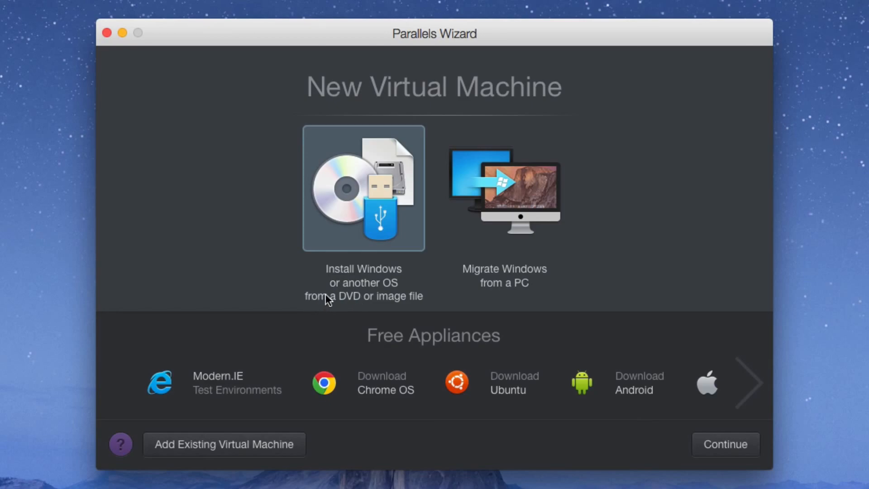
Start a new virtual machine from a DVD or image file and select the Windows 7 source GRMCPRXFREO_EN_DVD
double_click(367, 211)
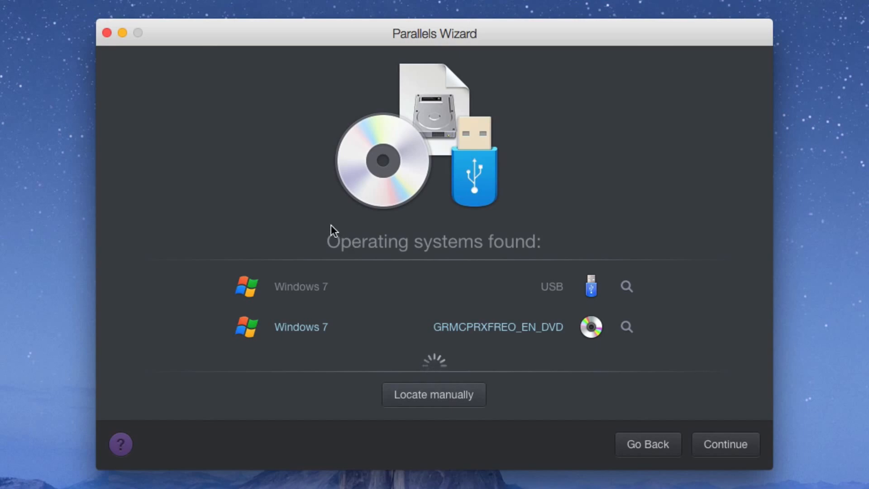
key(Up)
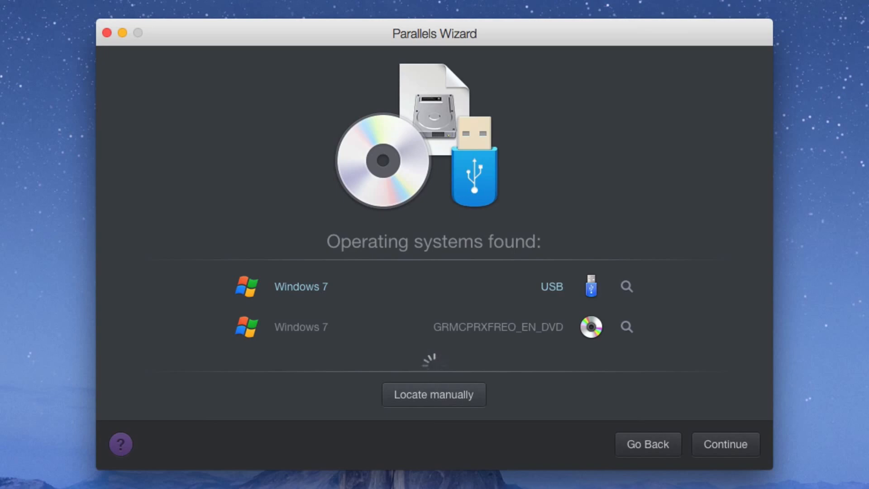
click(301, 326)
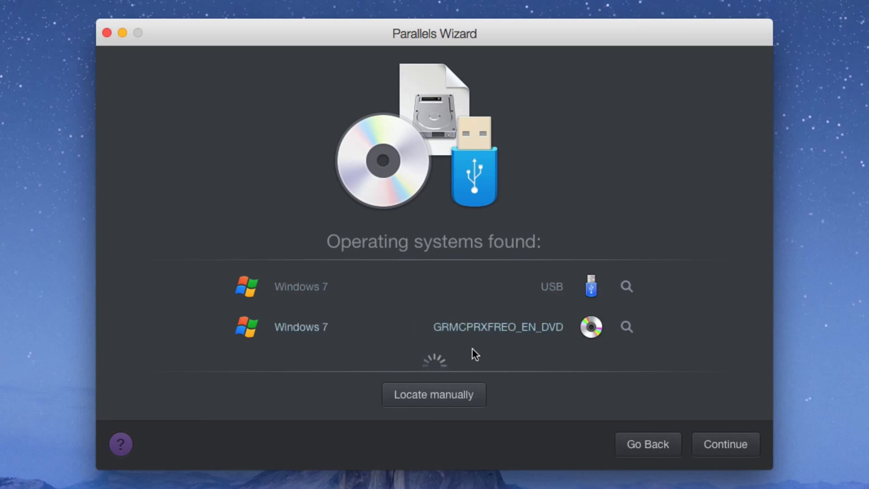
scroll(416, 318, down, 2)
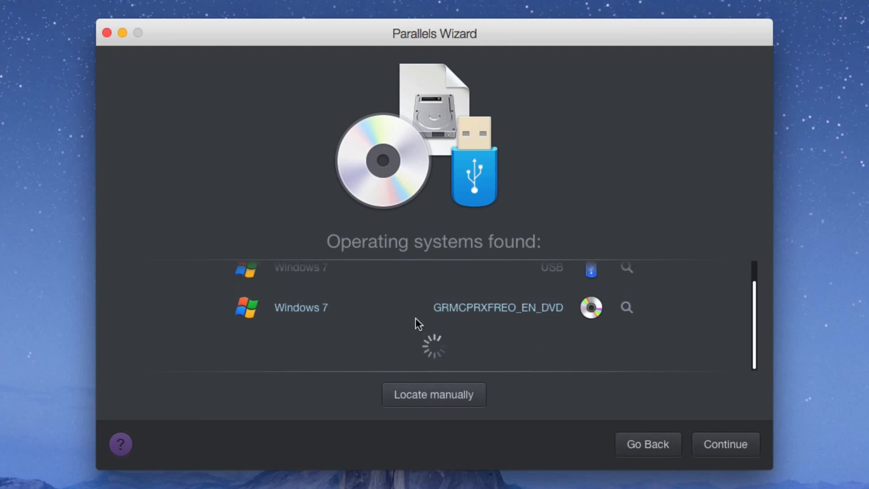
scroll(429, 355, up, 2)
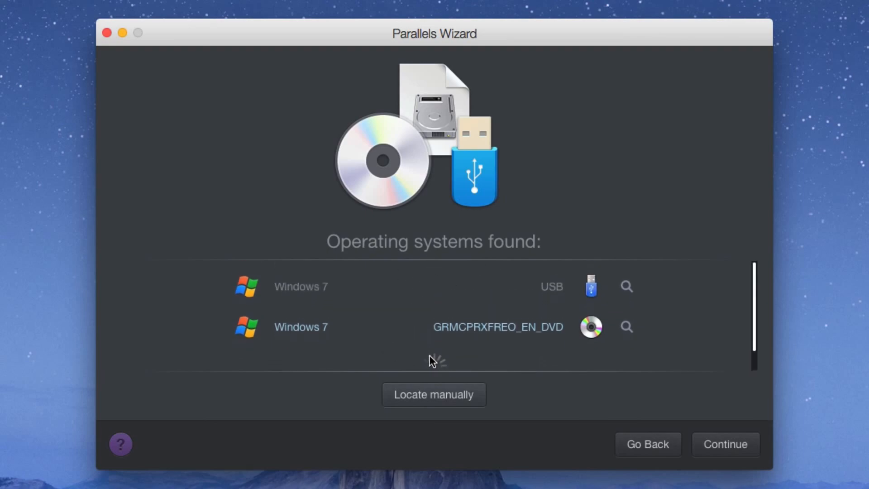
Review the manual installation source options for DVD, Image File and USB Drive, and return to the automatically found operating systems
click(431, 395)
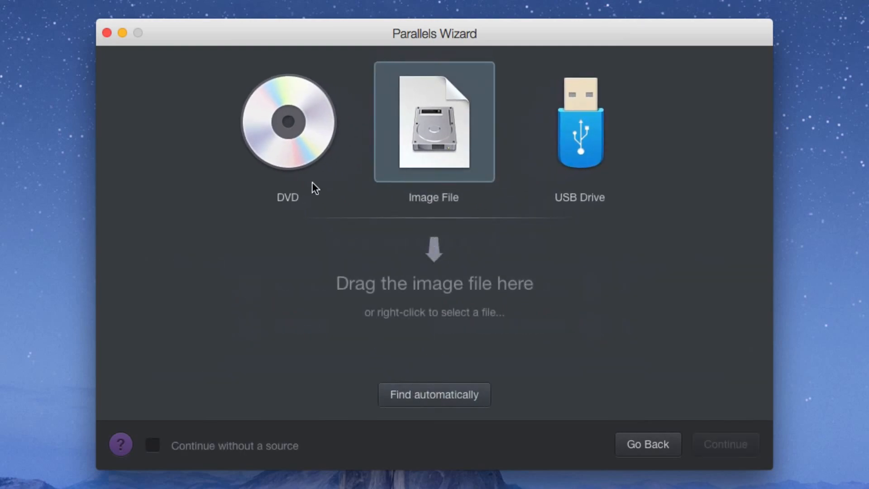
click(297, 153)
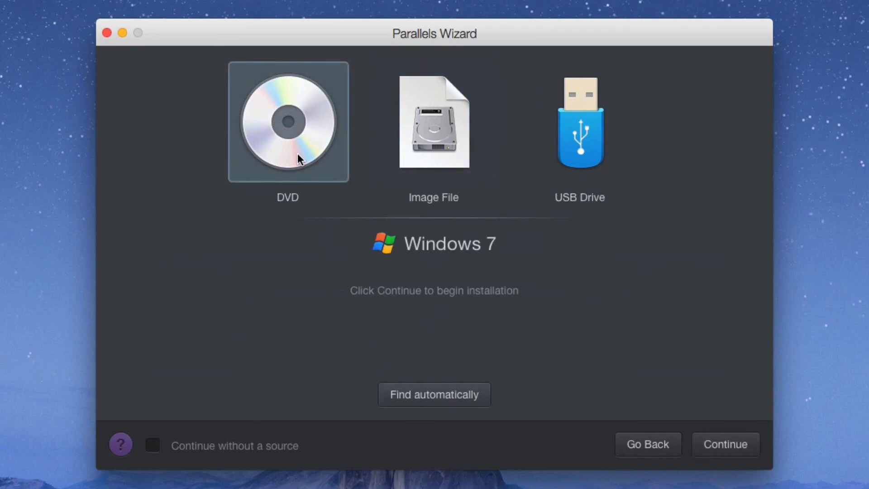
click(444, 143)
click(586, 171)
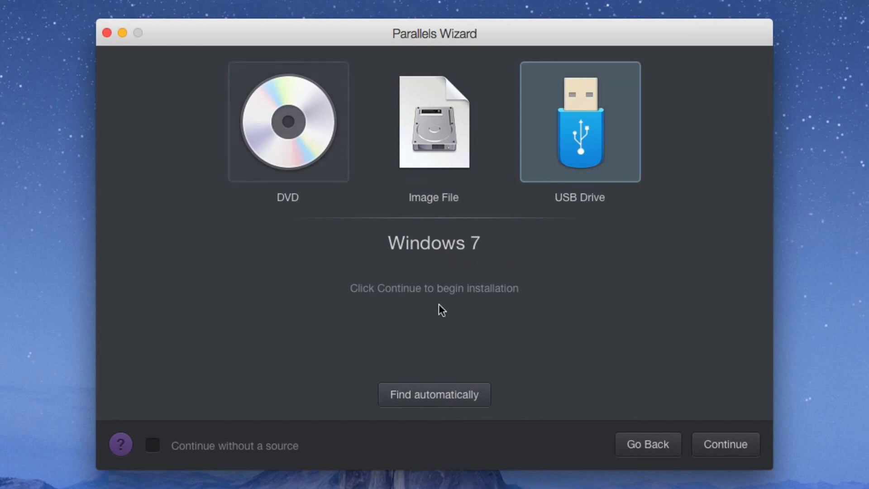
click(450, 404)
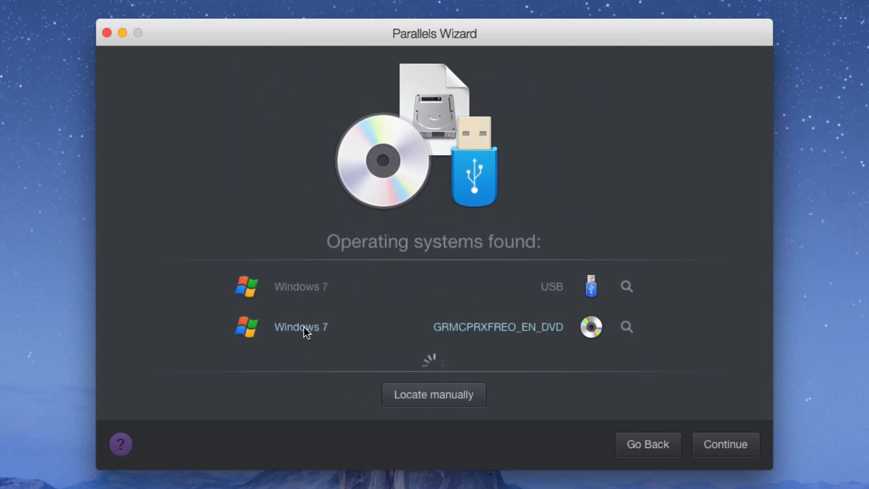
Proceed with the Windows 7 DVD source and disable both the product key requirement and Express installation
click(708, 444)
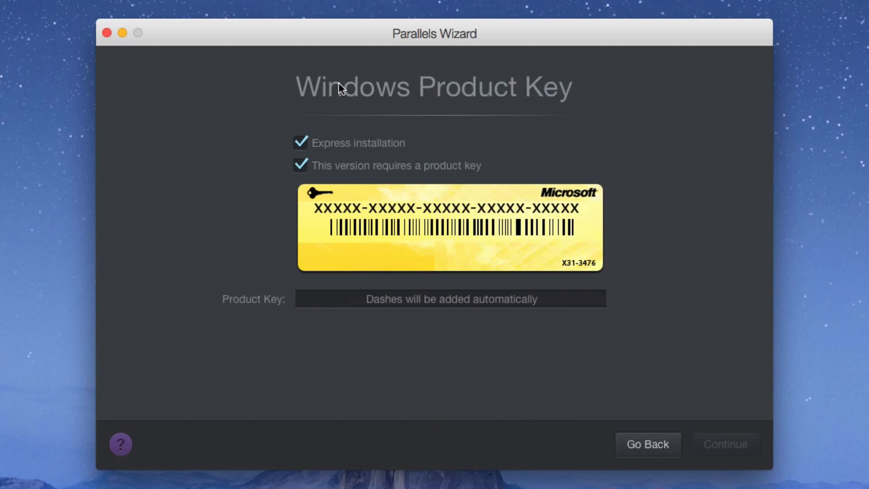
click(304, 163)
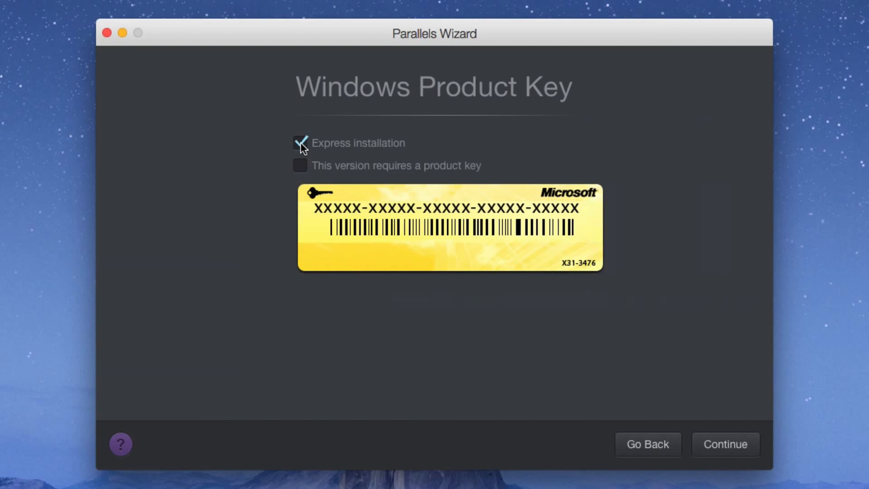
click(301, 143)
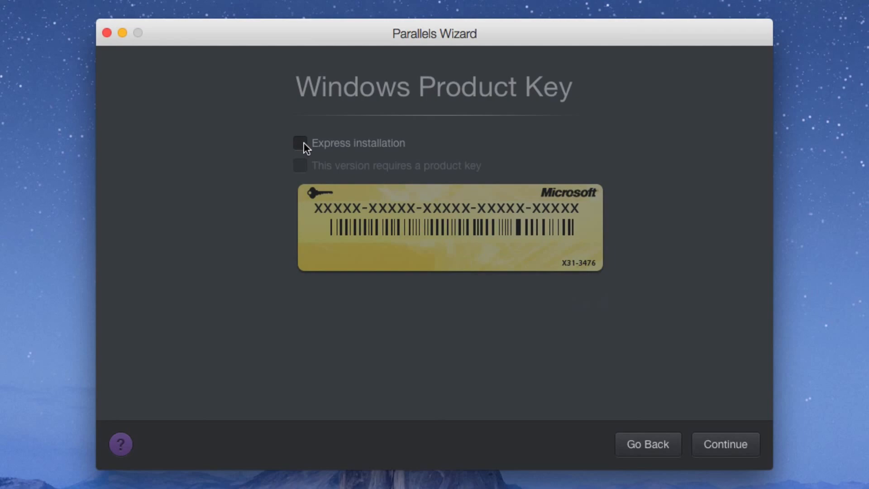
click(307, 146)
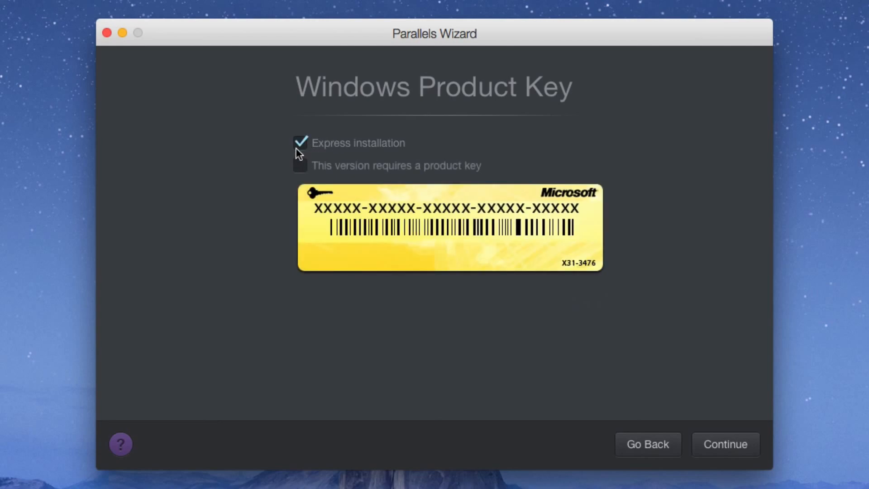
click(296, 147)
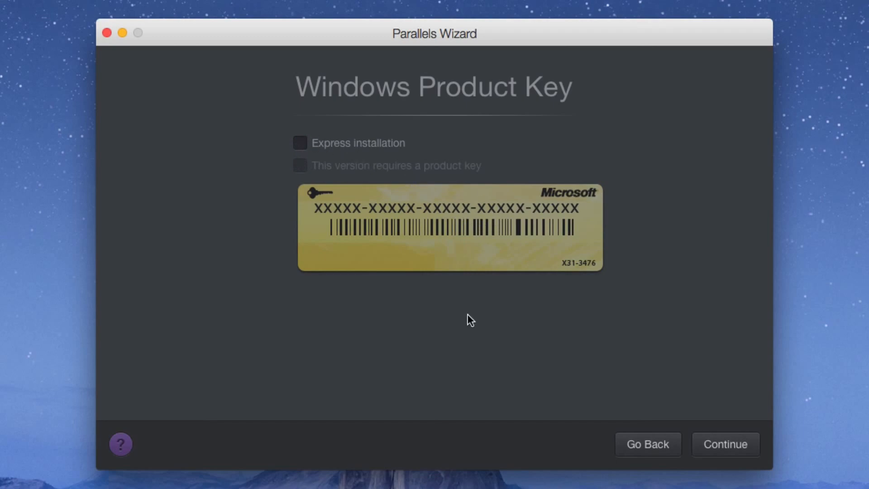
click(719, 444)
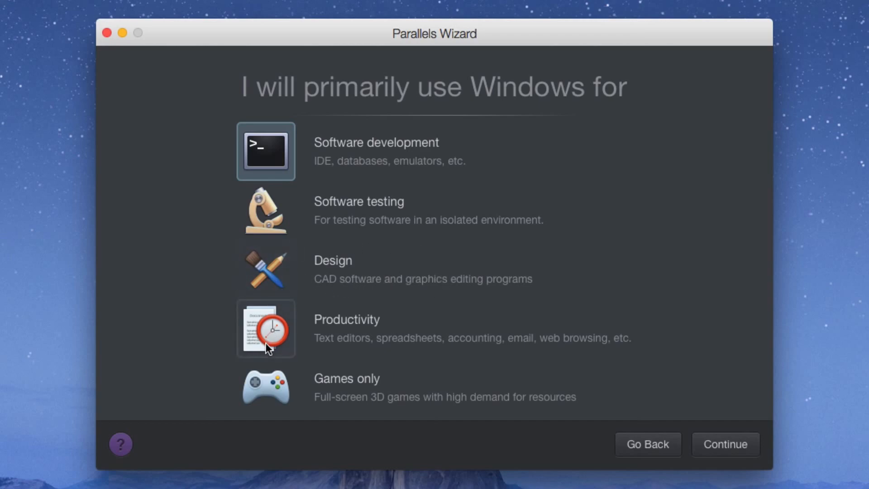
Choose Games only as the primary use of Windows and enable customizing settings before installation
click(270, 394)
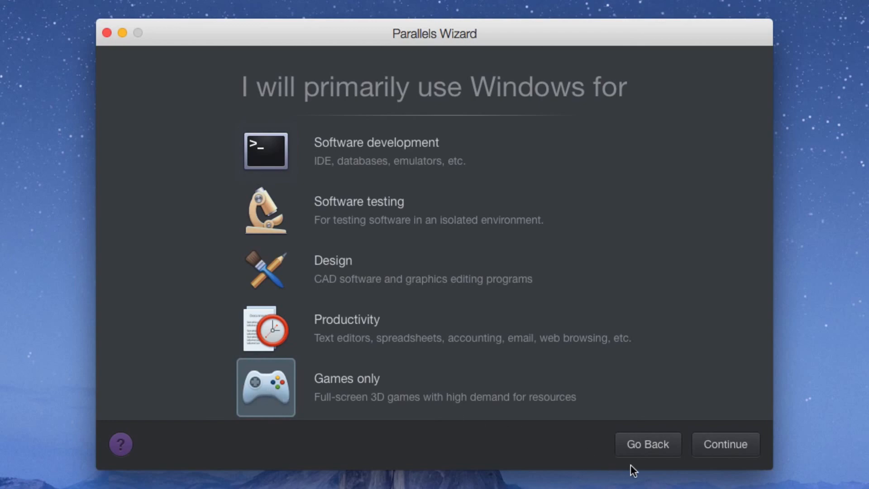
click(709, 450)
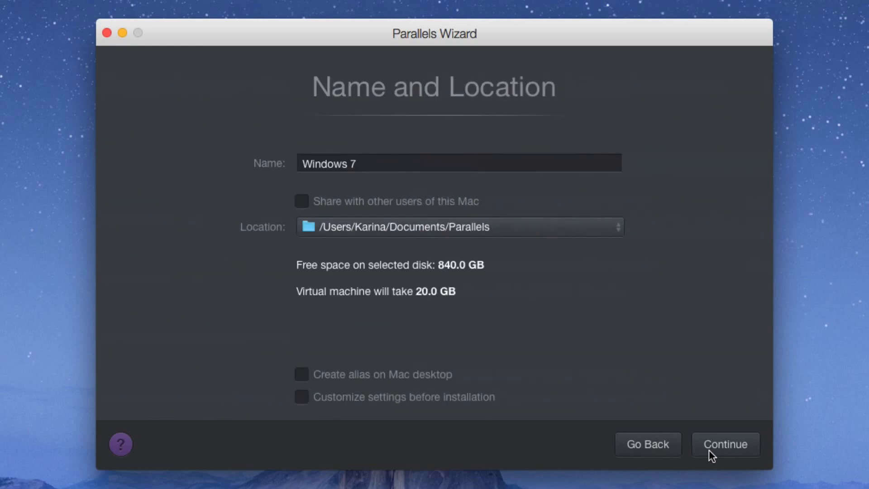
click(320, 167)
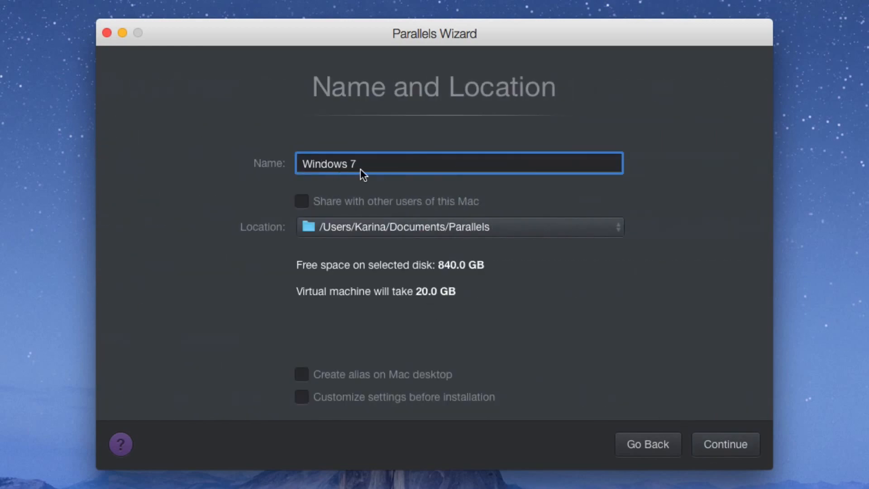
click(300, 202)
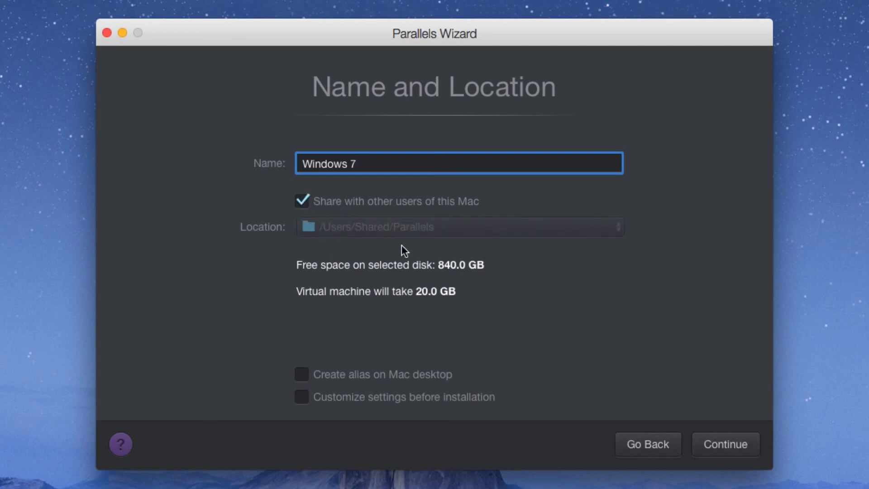
click(303, 202)
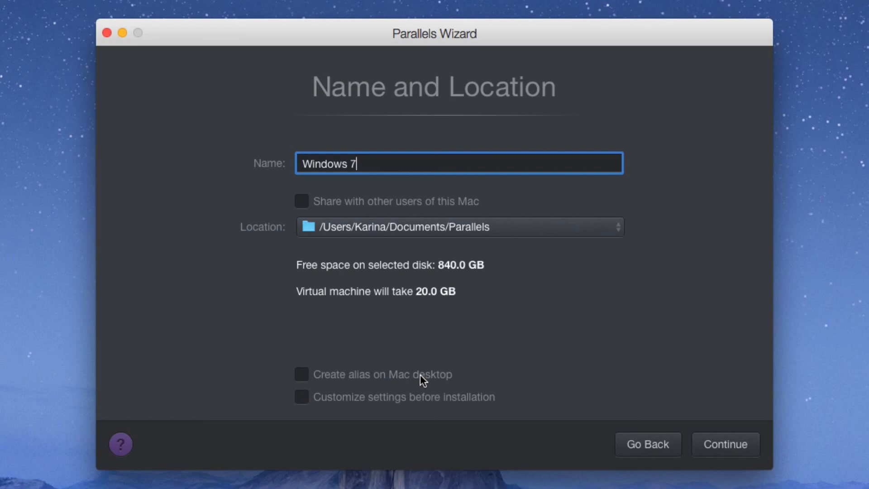
click(306, 399)
click(718, 446)
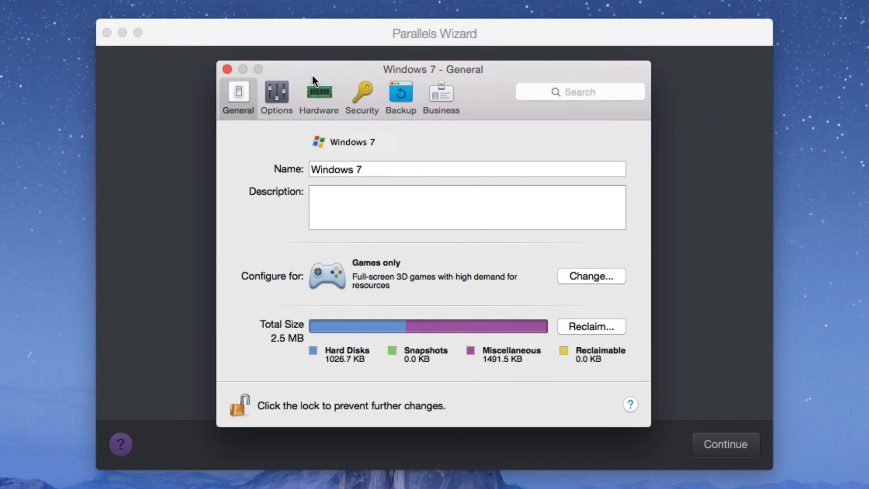
Set the number of processors to 4 in the virtual machine's CPU & Memory hardware settings
drag(313, 81, 757, 69)
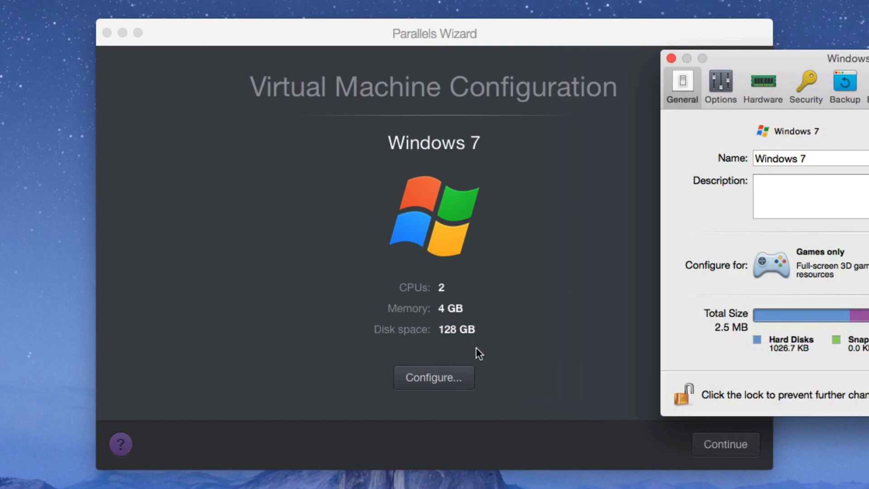
drag(773, 63, 318, 64)
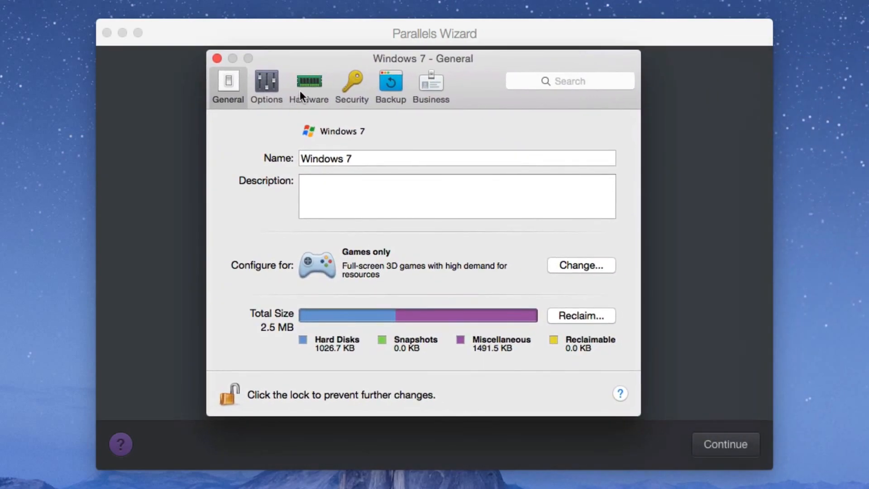
click(308, 82)
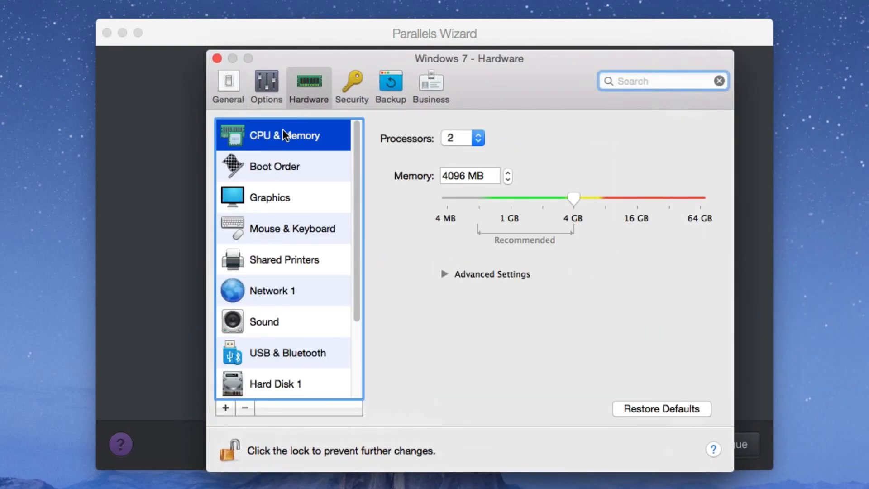
click(475, 139)
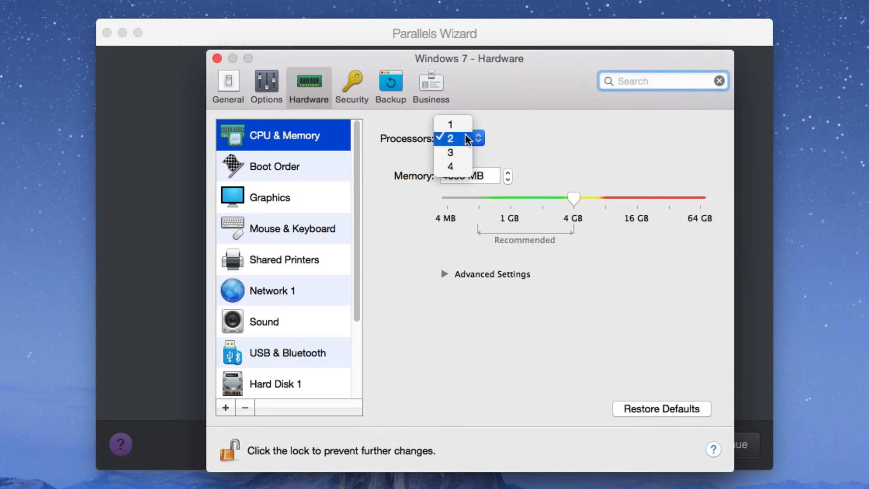
click(460, 167)
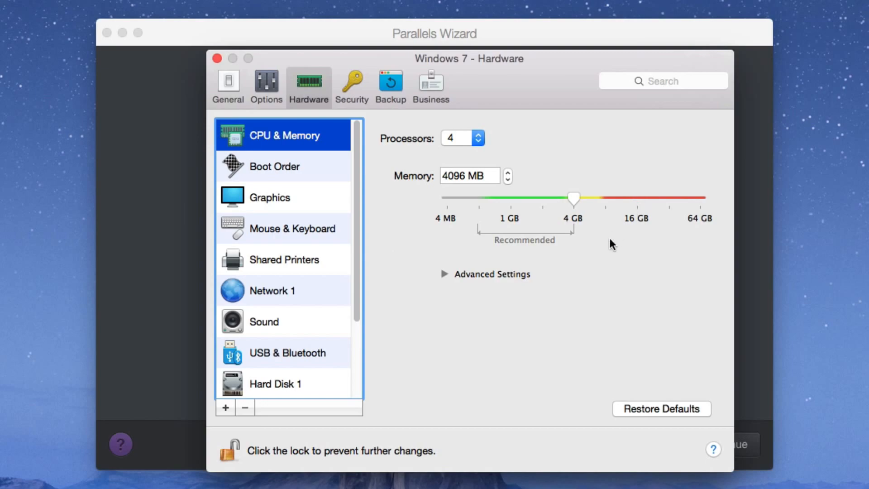
click(444, 275)
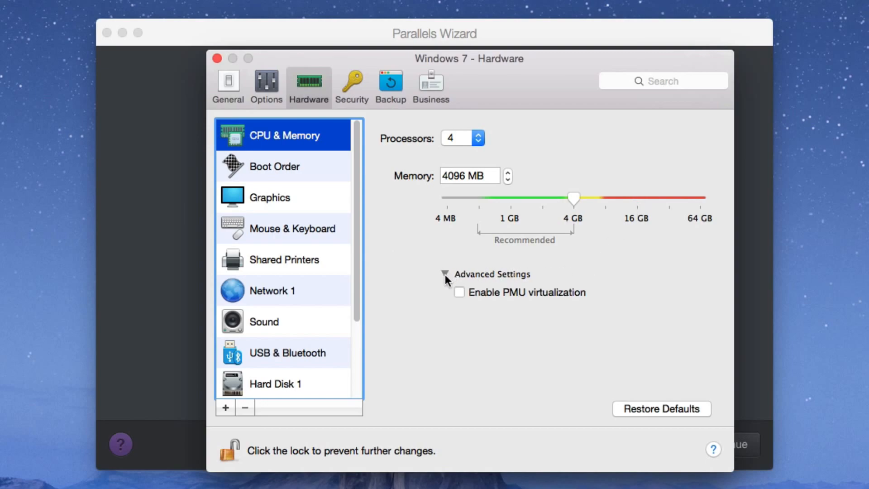
click(445, 274)
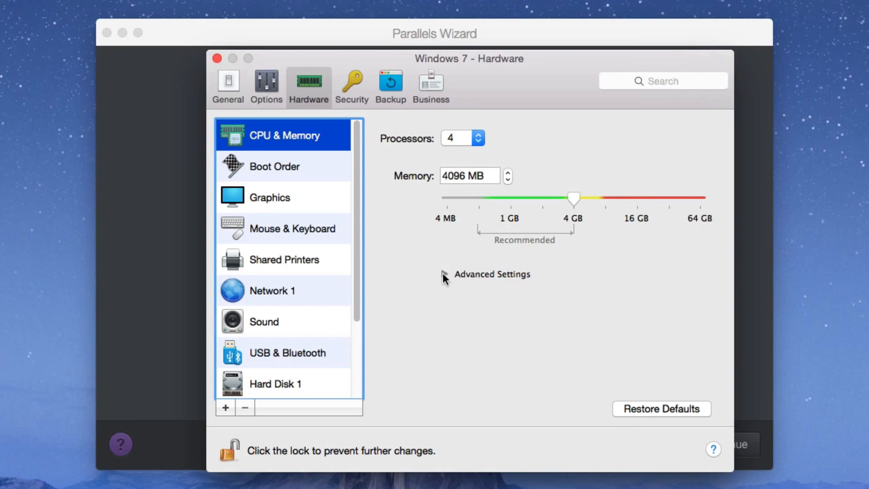
Check the boot order and set the virtual machine's graphics memory to 1024 MB
click(306, 176)
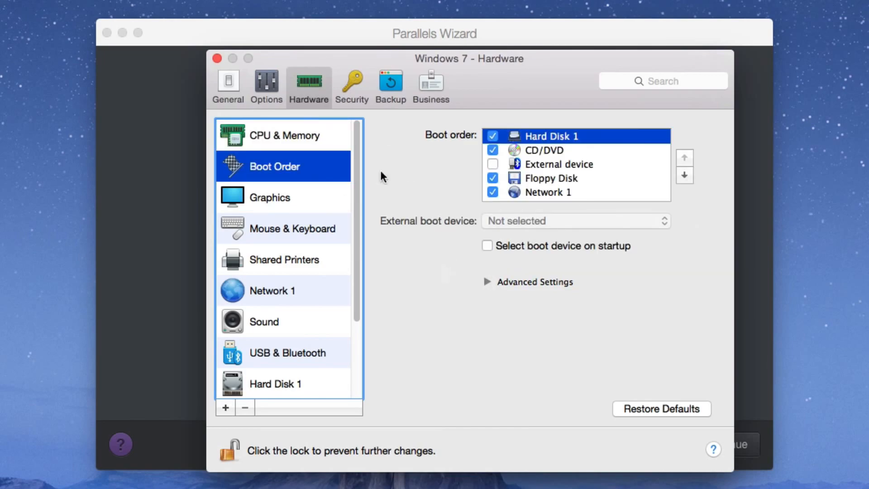
click(266, 208)
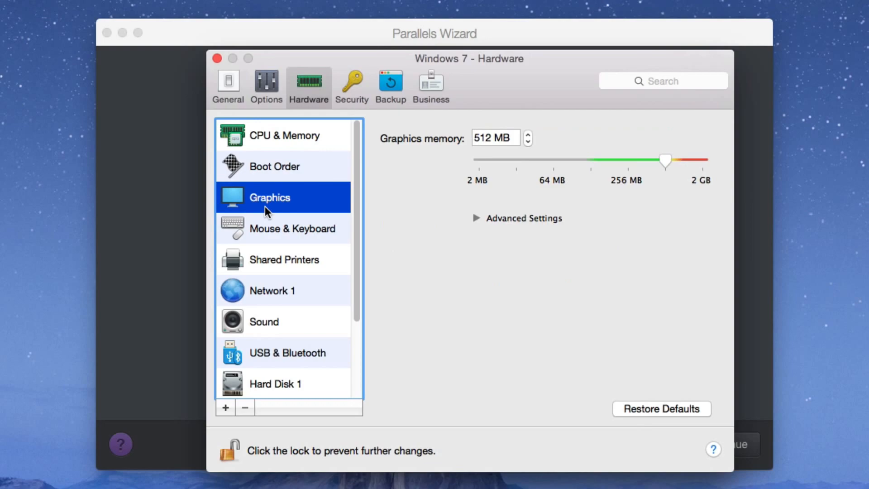
double_click(490, 140)
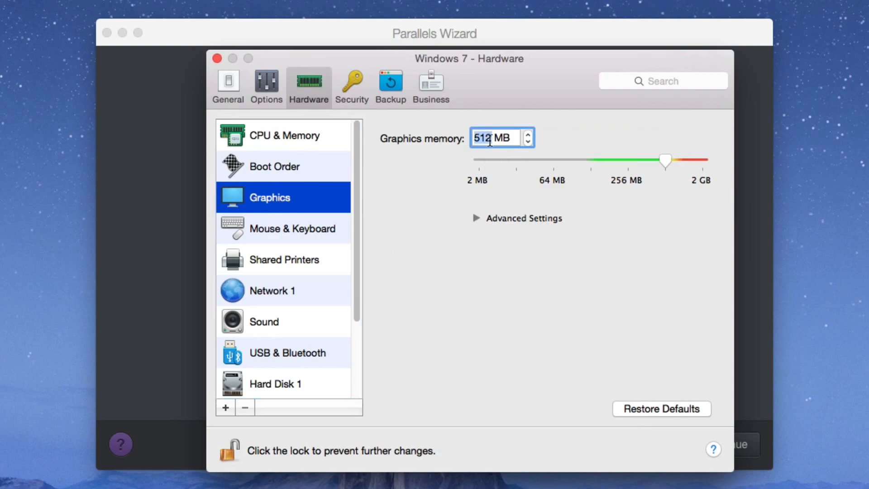
text(1024)
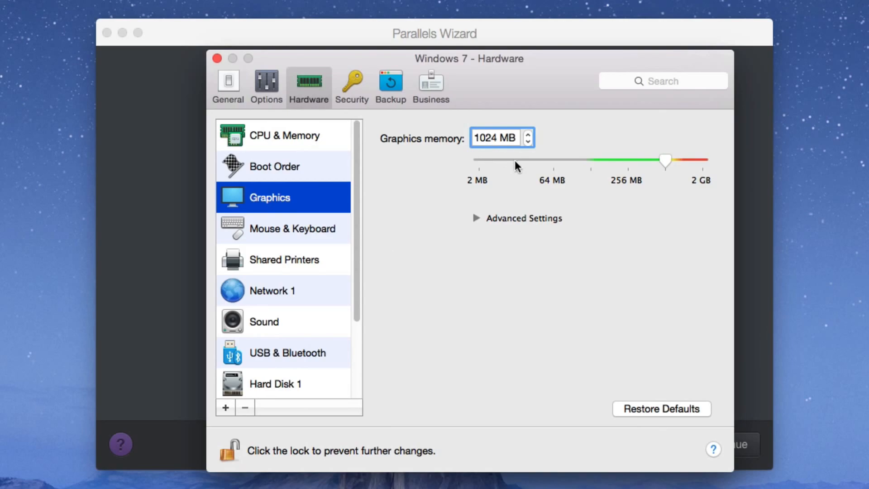
Check the mouse and keyboard settings and disable sharing Mac printers with Windows 7
click(294, 221)
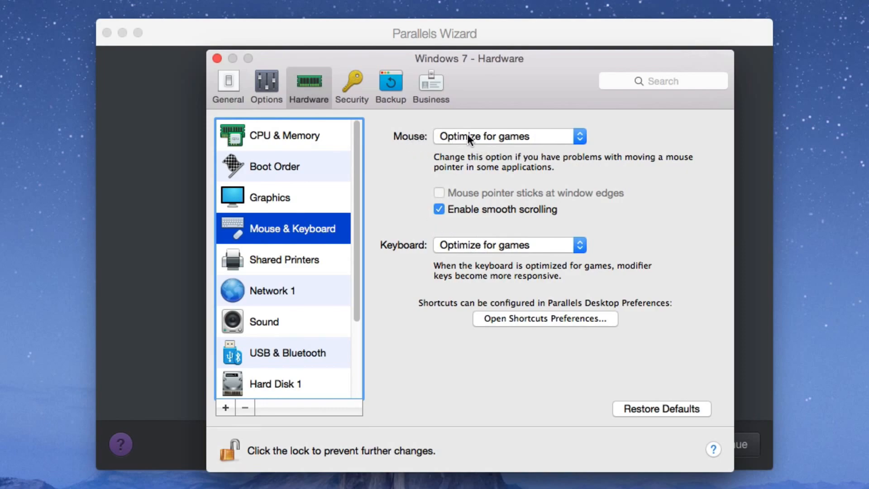
click(295, 253)
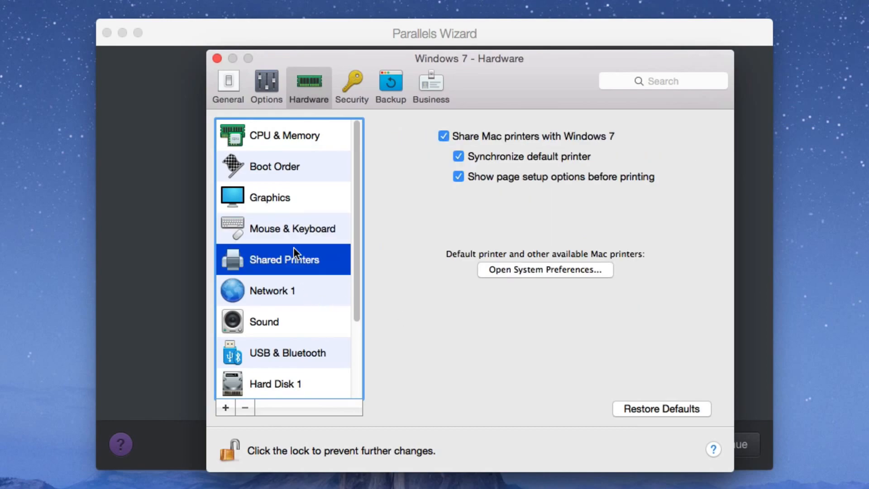
click(444, 136)
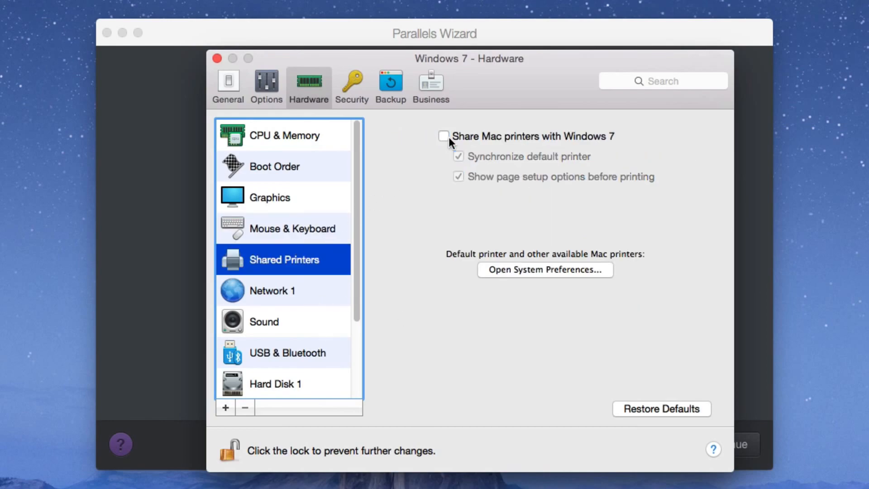
Check the virtual machine's network, sound, USB & Bluetooth and hard disk settings
click(270, 294)
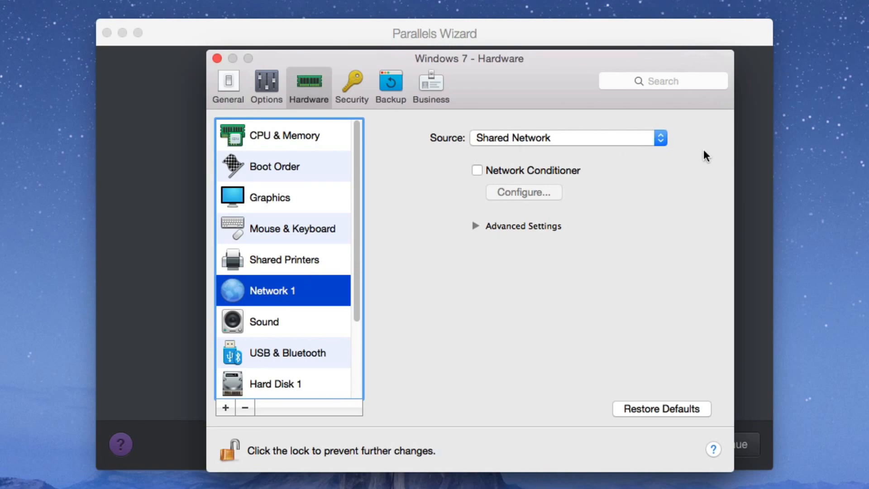
click(273, 326)
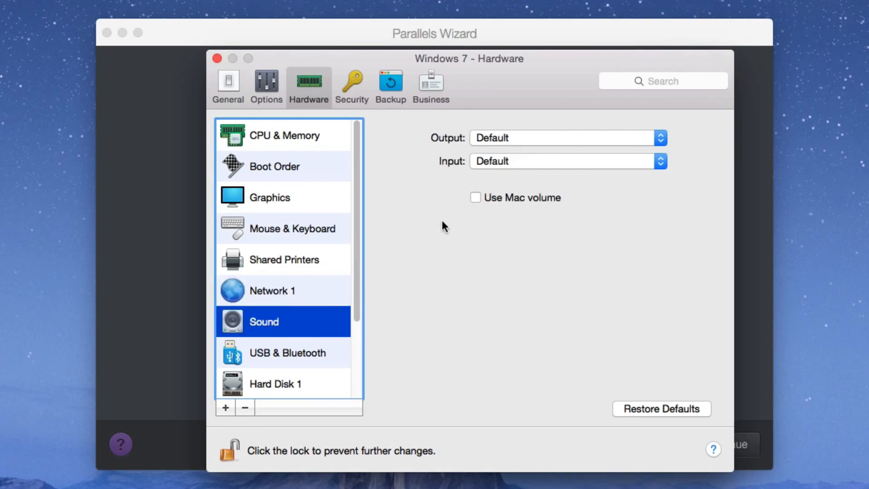
click(289, 357)
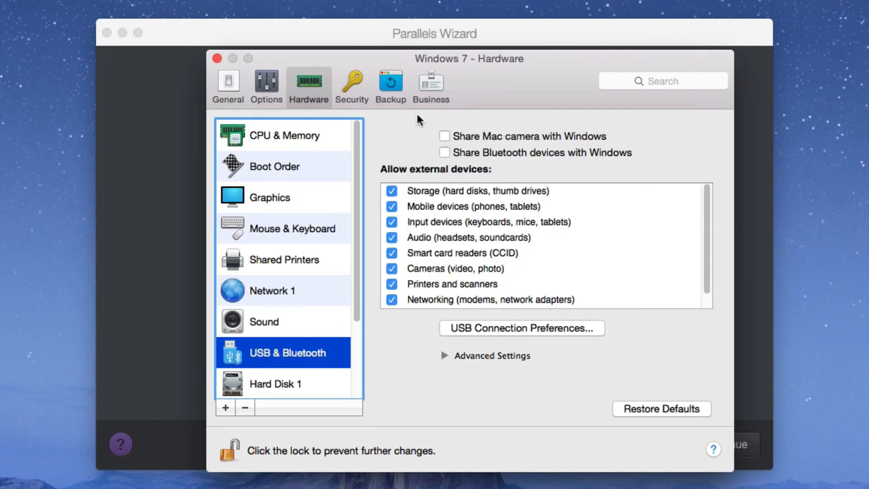
scroll(254, 280, down, 3)
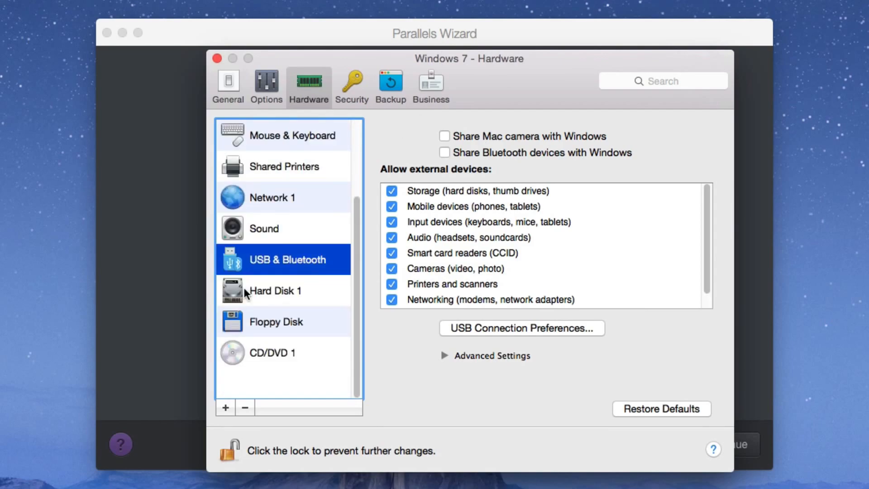
click(264, 290)
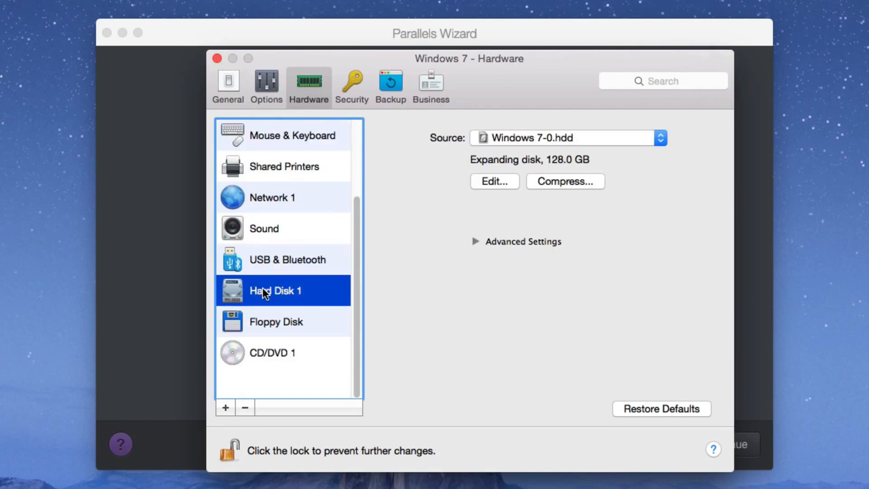
click(267, 257)
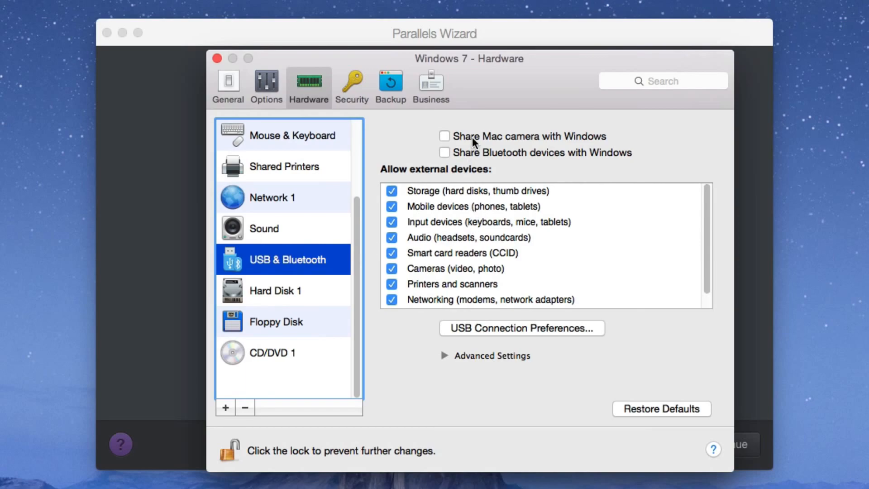
Resize Hard Disk 1 to 512 GB, apply the change and continue without making a backup
click(312, 296)
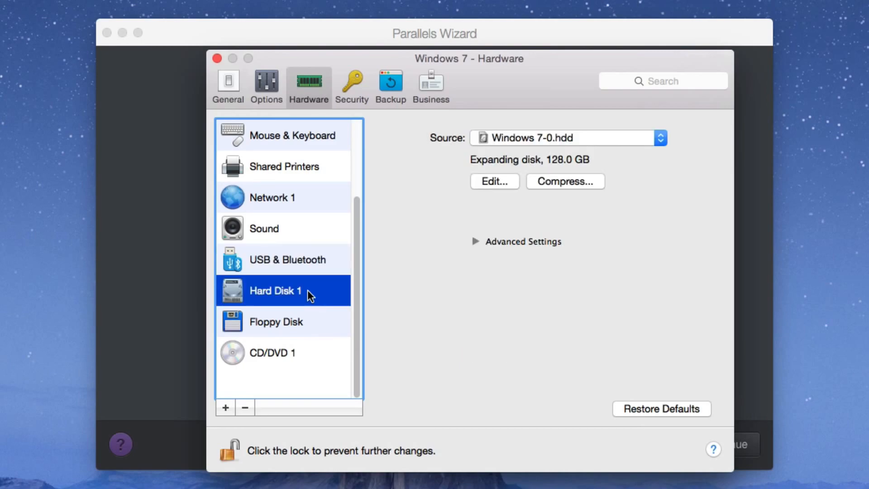
click(508, 179)
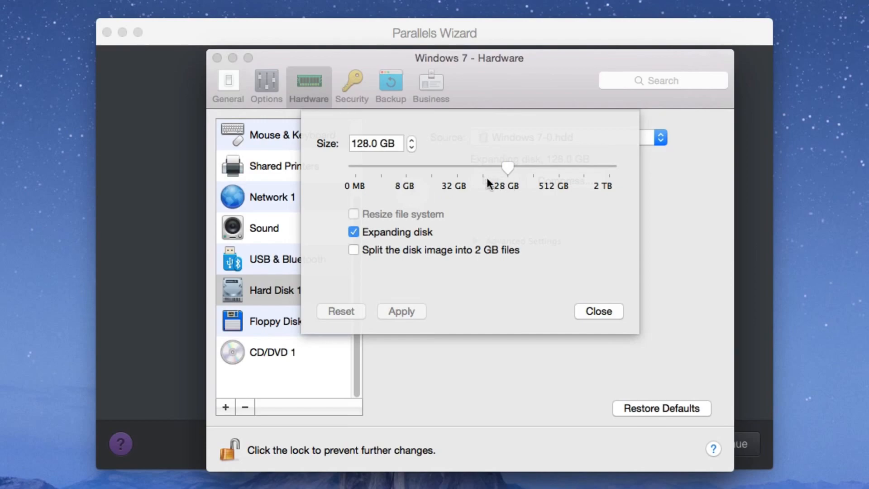
drag(373, 145, 326, 144)
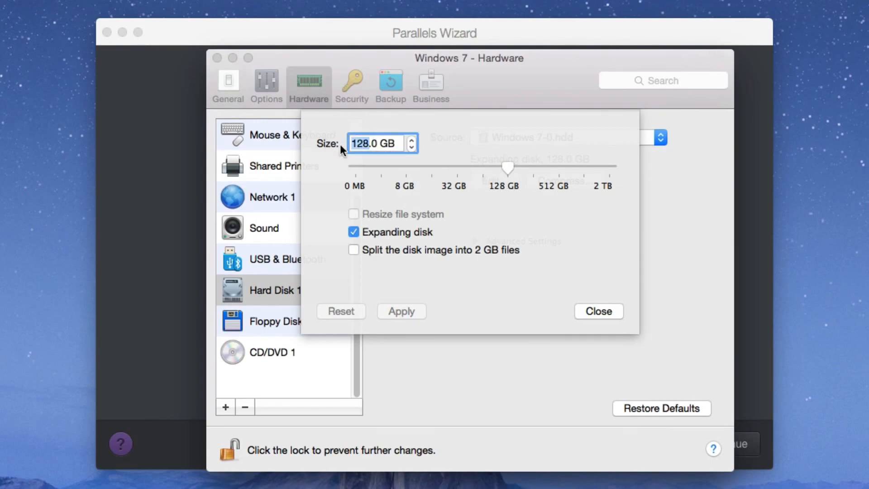
mouse_move(512, 165)
mouse_down()
mouse_move(544, 165)
mouse_move(524, 166)
mouse_up()
drag(370, 145, 324, 152)
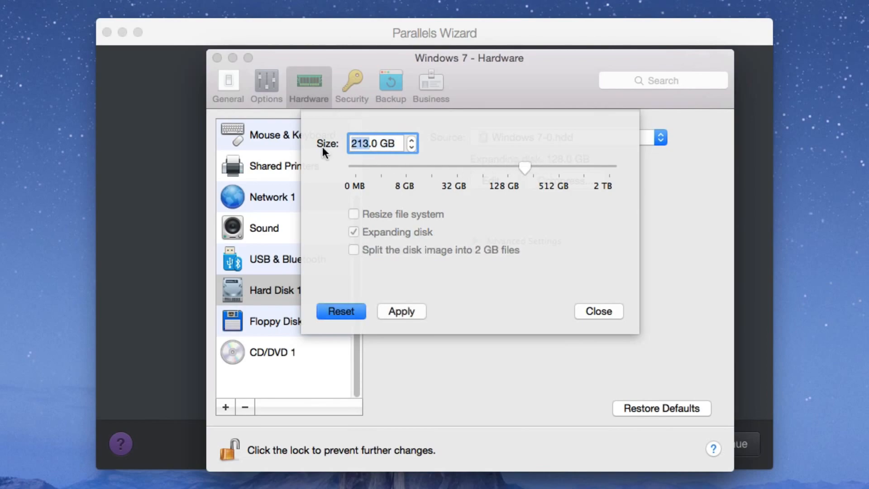
text(512)
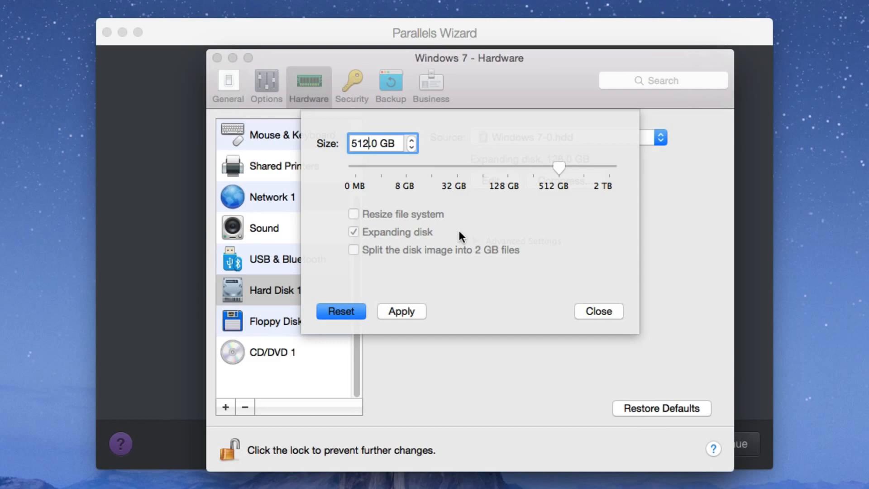
click(401, 311)
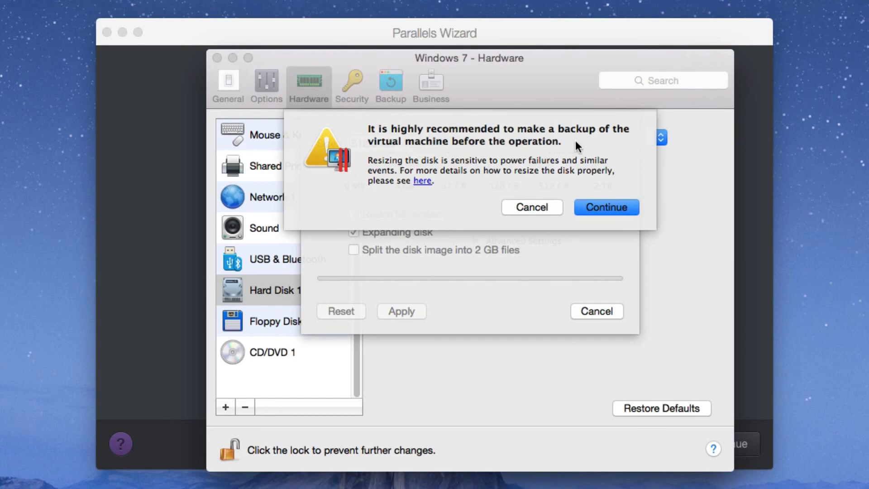
click(617, 207)
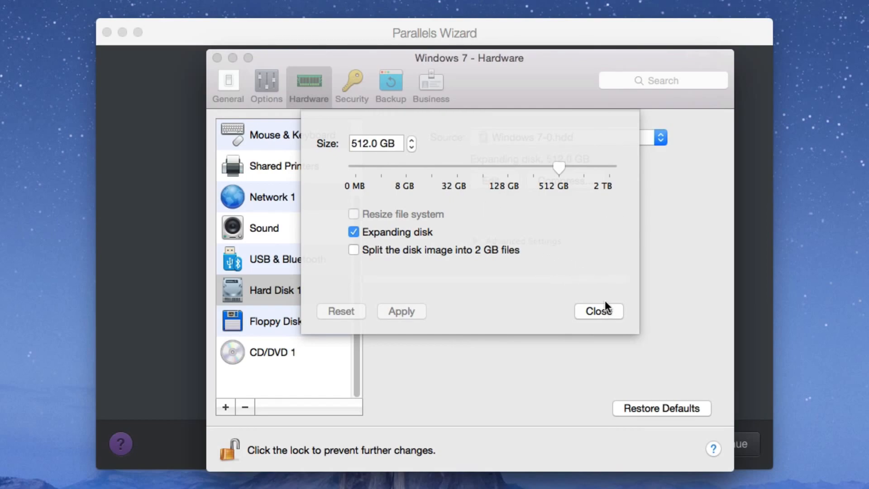
click(594, 312)
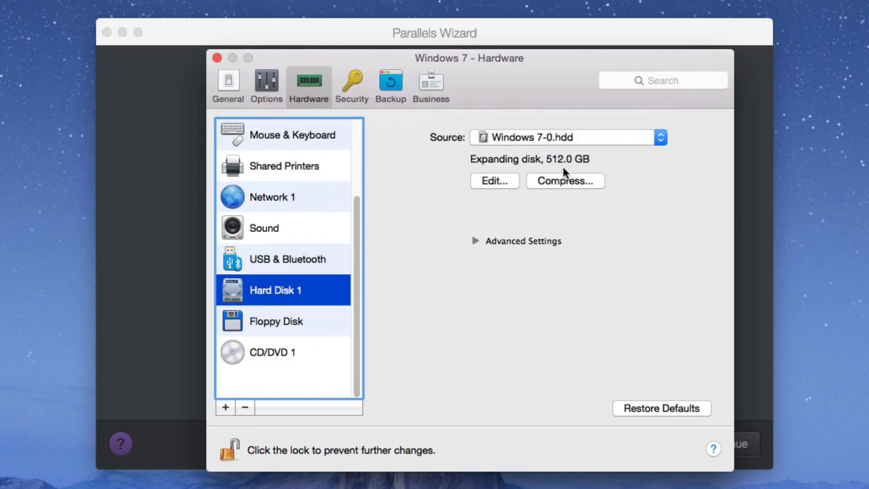
Check the sources of the floppy disk and the CD/DVD drive
click(308, 326)
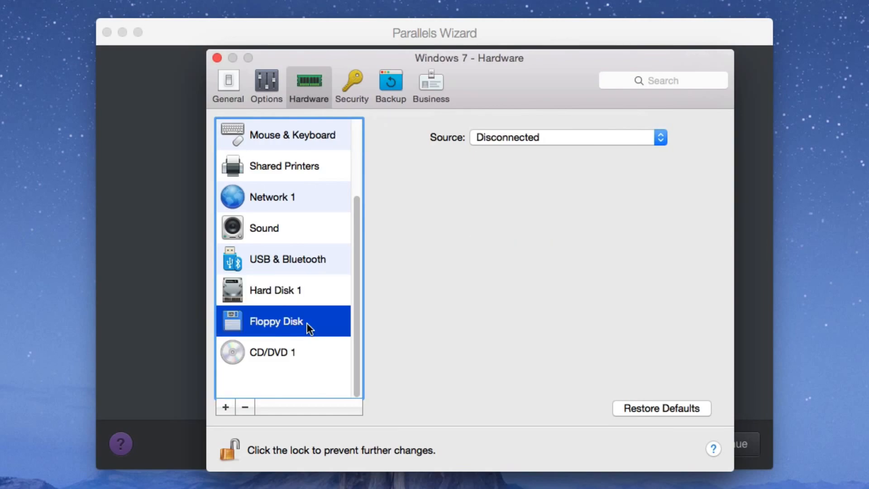
click(316, 352)
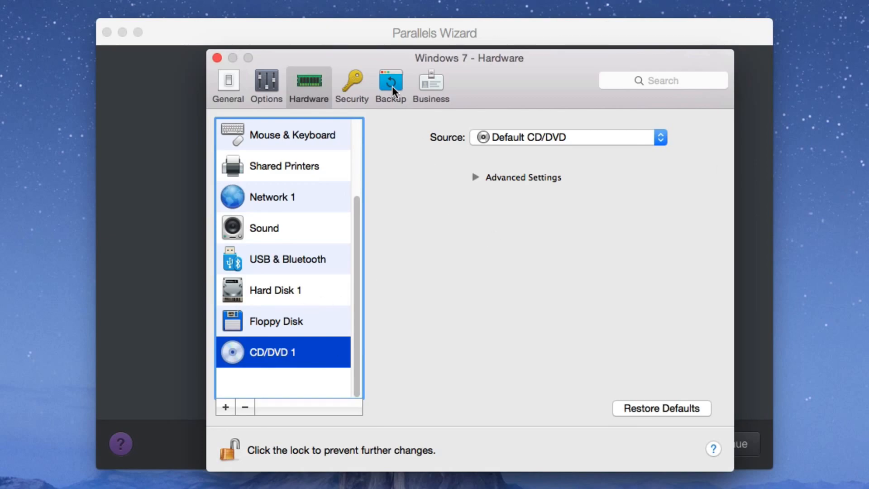
Enable Use OS X Full Screen in the virtual machine's full screen options
click(272, 80)
click(266, 267)
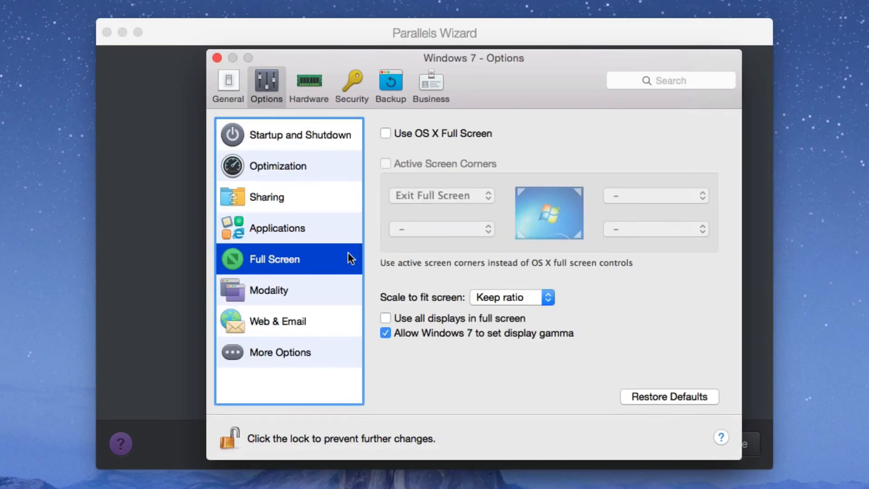
click(398, 134)
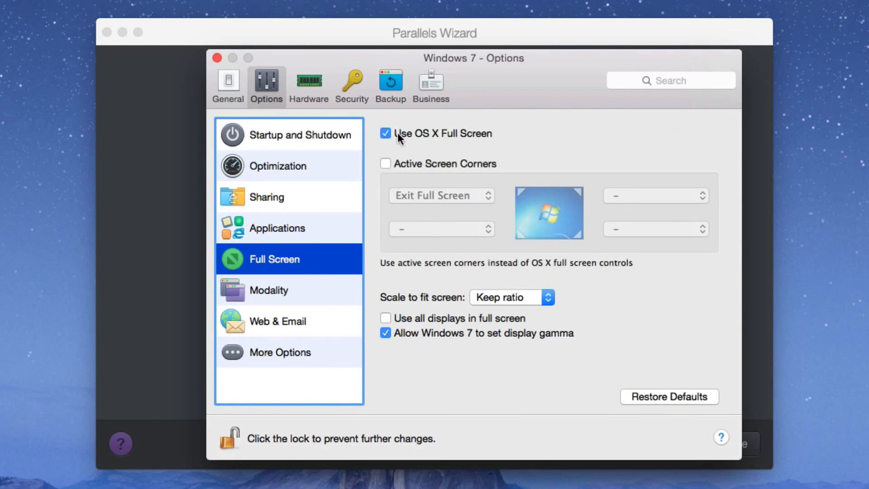
Clear the Exit Full Screen action from its active screen corner and leave Active Screen Corners disabled
click(399, 163)
click(410, 195)
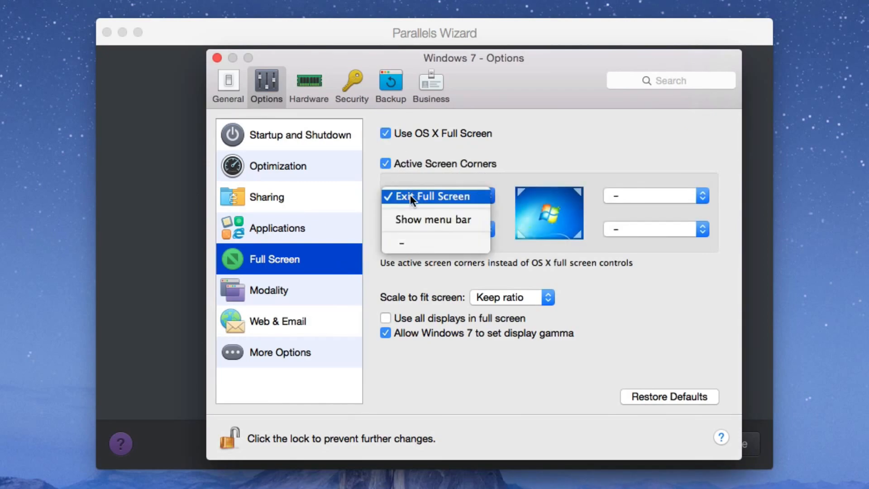
click(418, 243)
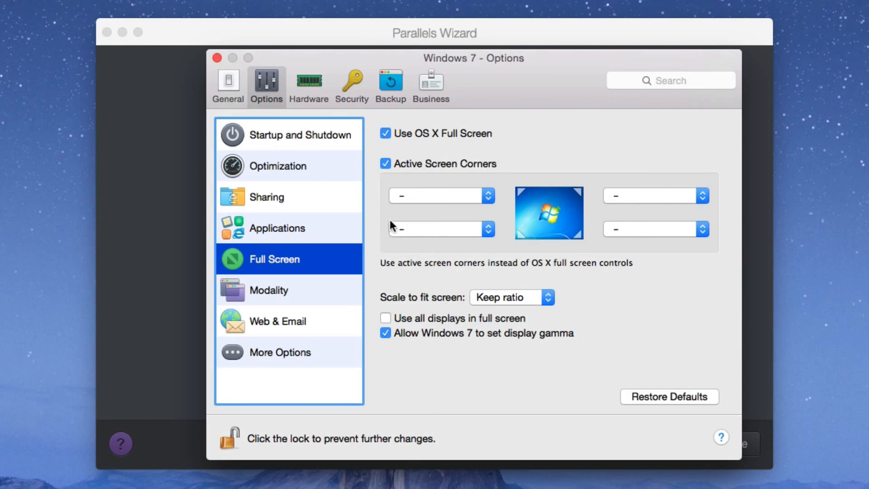
click(403, 165)
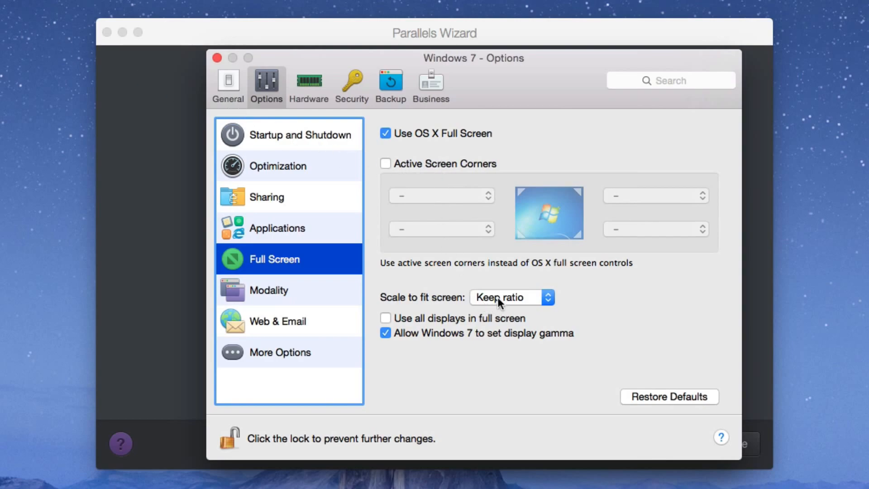
Enable using all displays in full screen and set Scale to fit screen to Auto
click(414, 320)
click(504, 299)
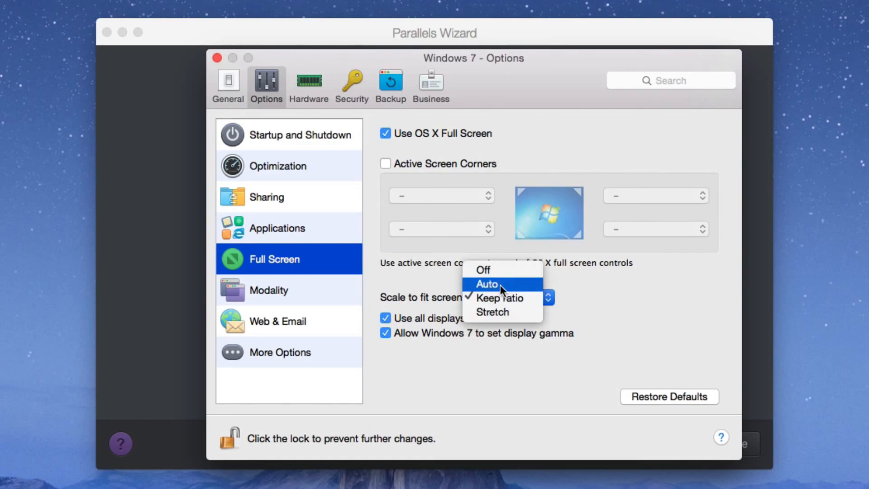
click(501, 285)
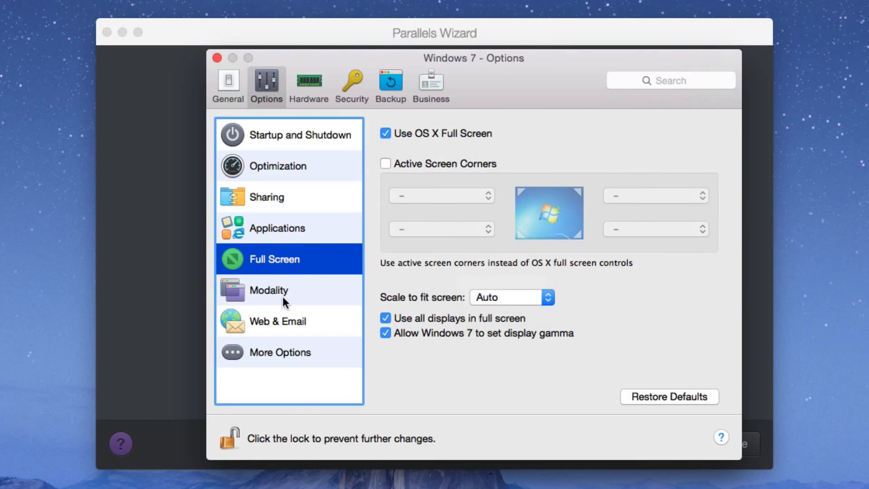
Disable sharing cloud folders with Windows and mapping Mac volumes to Windows in the sharing options
click(254, 196)
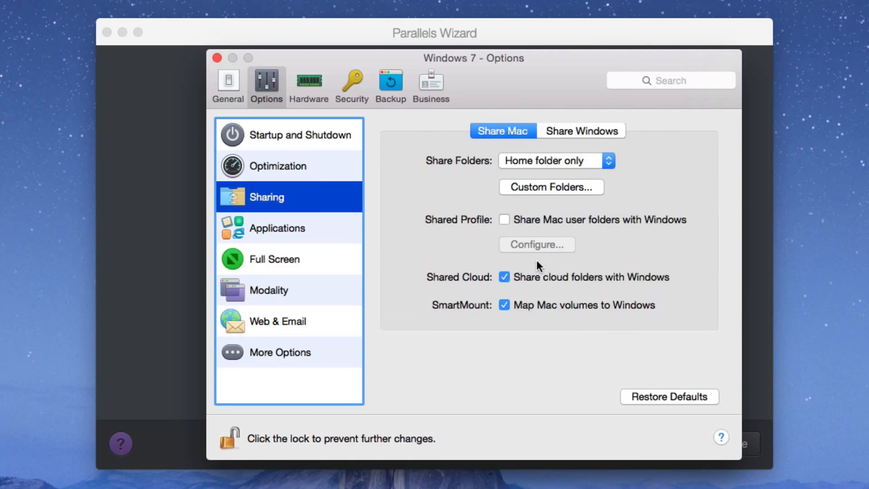
click(540, 272)
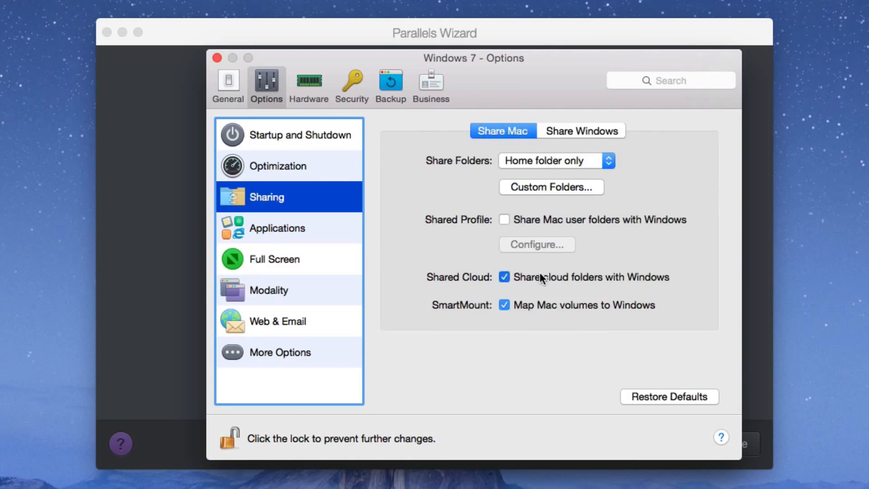
click(535, 302)
Review the virtual machine's application, general, security, backup and business settings, and close the configuration
click(279, 234)
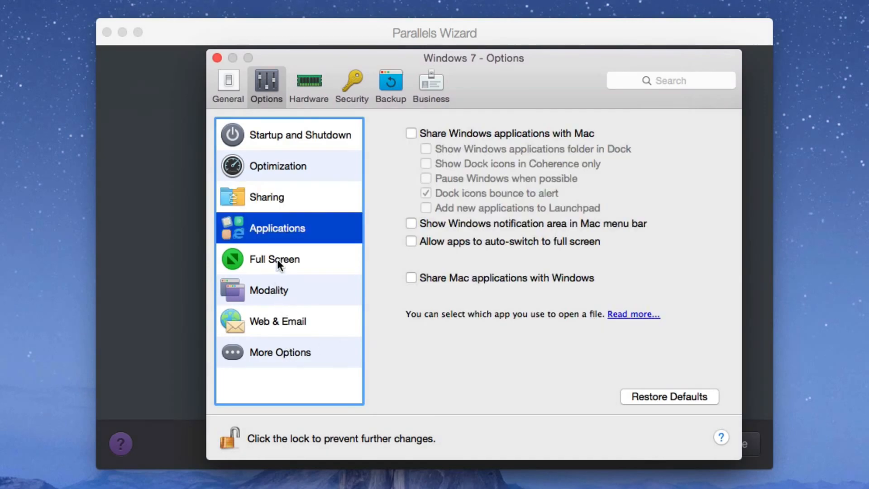
click(228, 81)
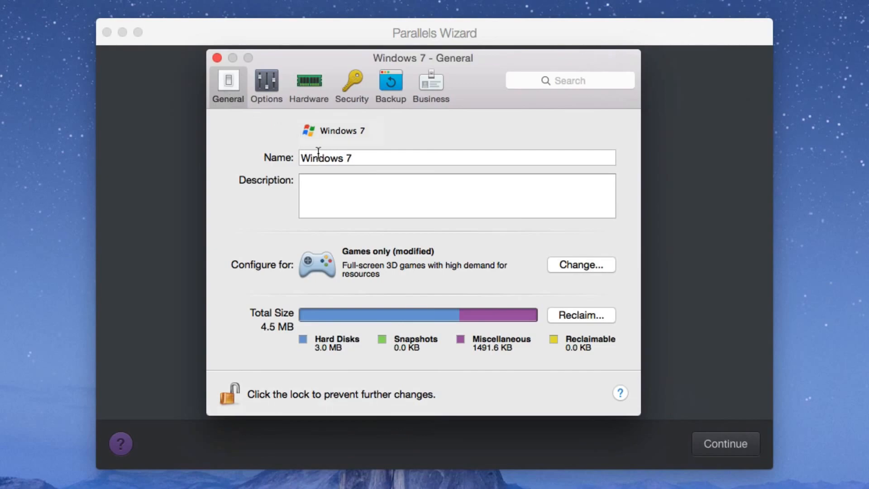
click(336, 158)
triple_click(336, 158)
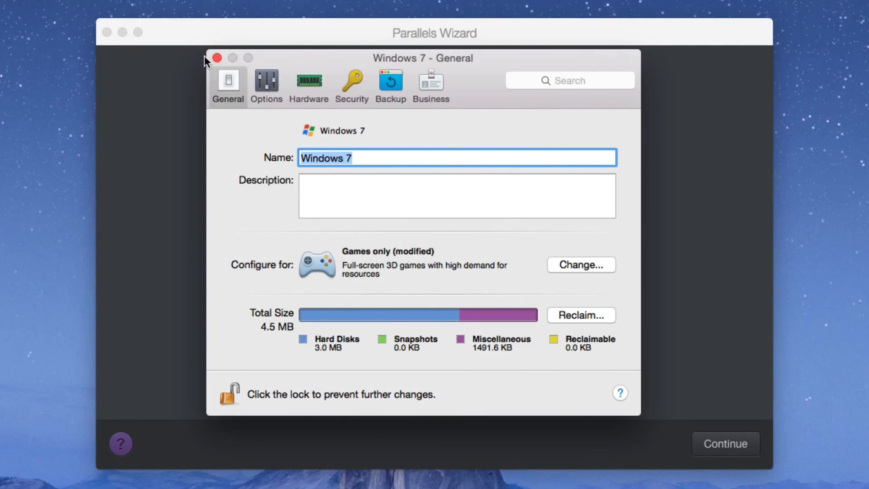
click(358, 84)
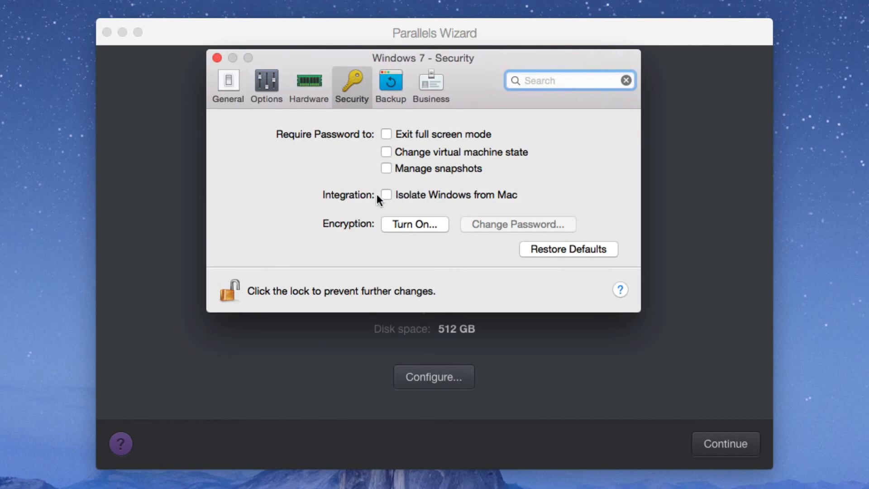
click(383, 81)
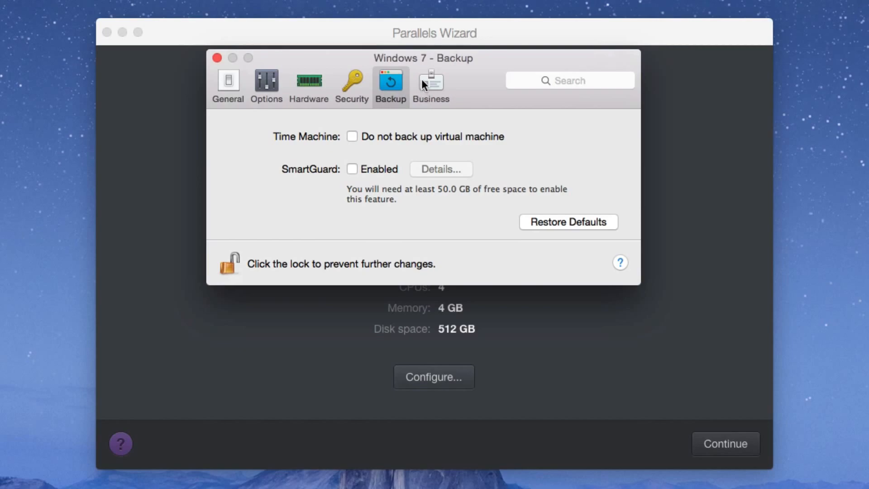
click(422, 79)
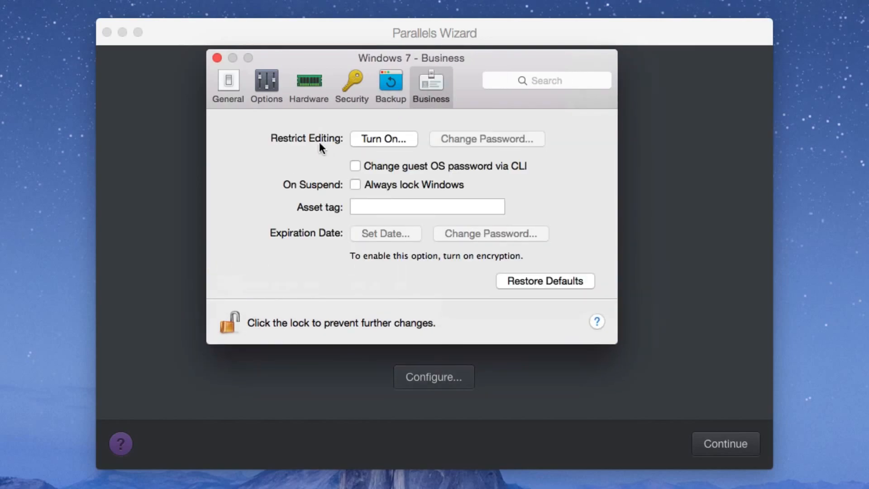
click(217, 58)
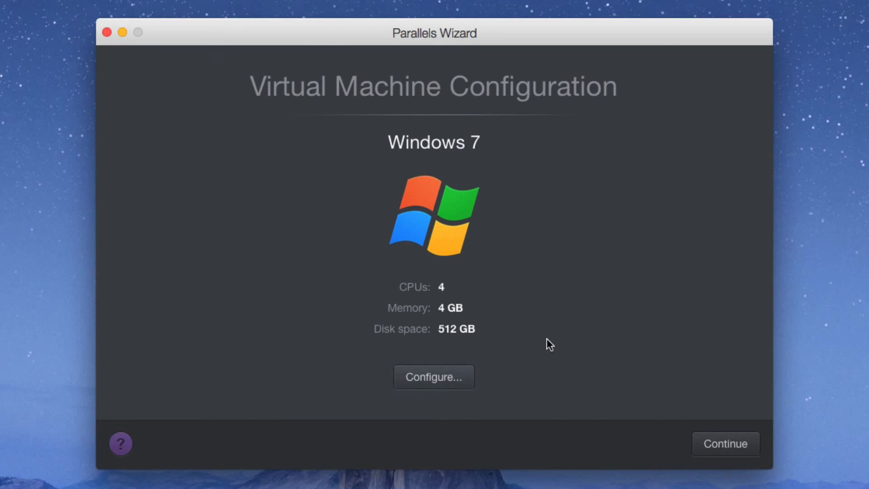
Continue to Windows 7 setup, keep the default English language and US keyboard preferences, and start the installation
click(727, 437)
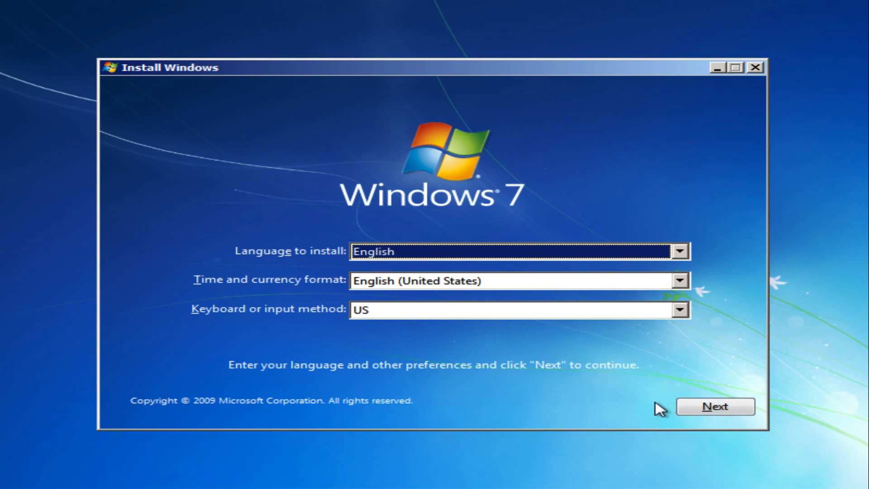
click(703, 410)
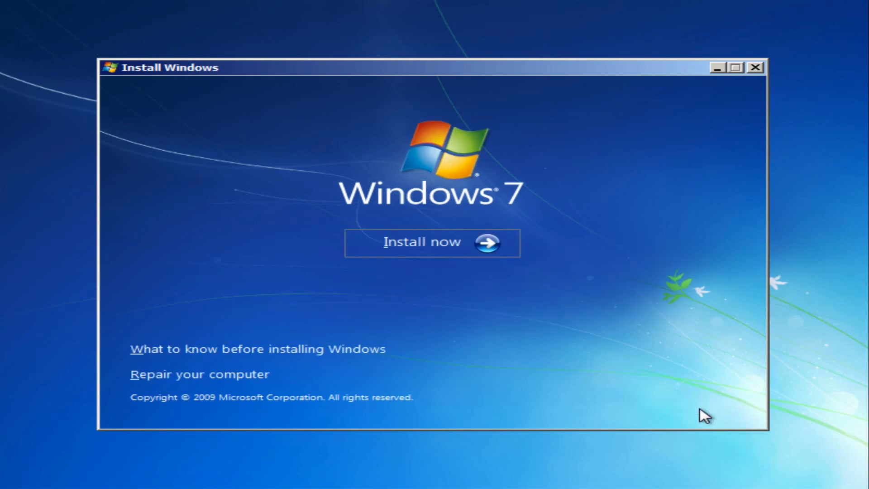
click(462, 247)
click(422, 246)
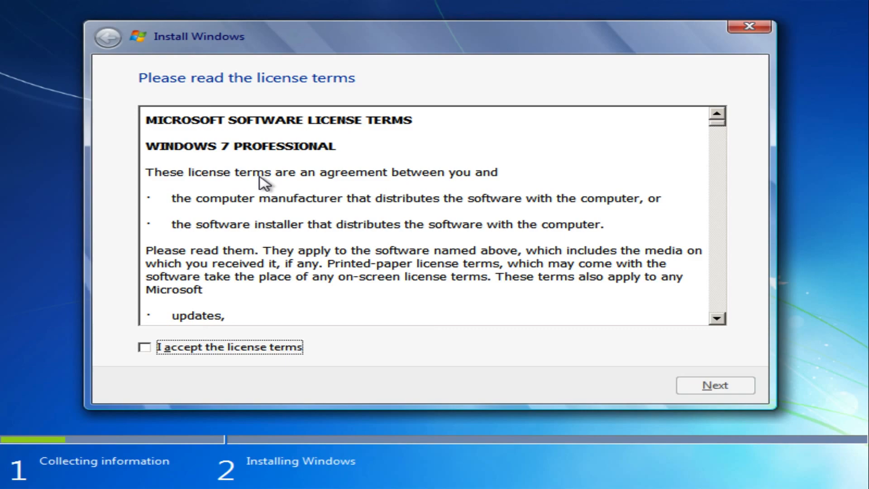
Accept the Windows 7 Professional license terms and choose the Custom (advanced) installation type
scroll(290, 253, down, 20)
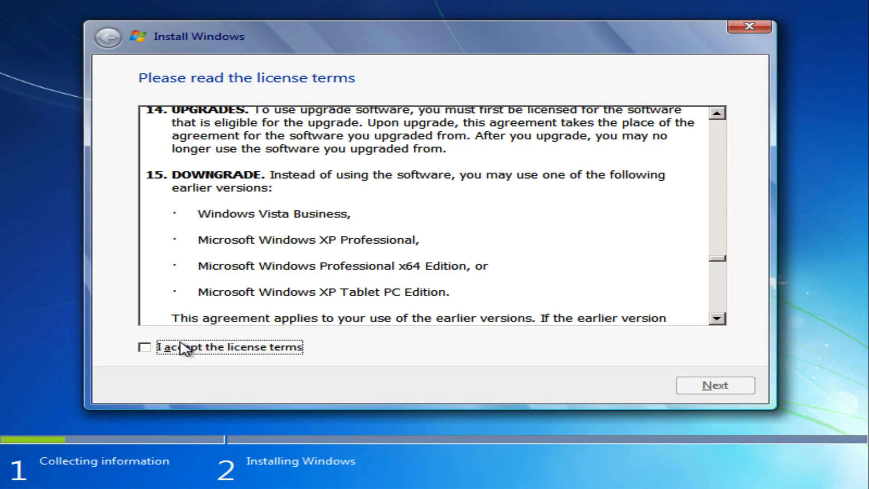
click(144, 348)
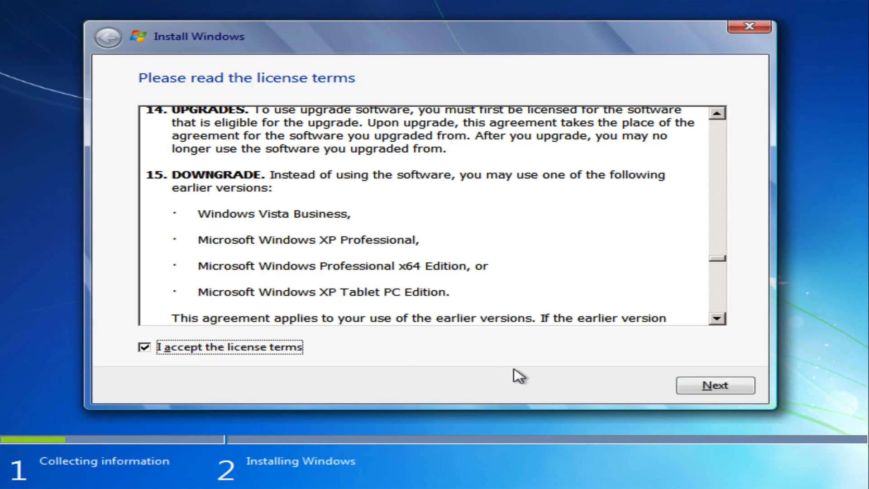
click(702, 389)
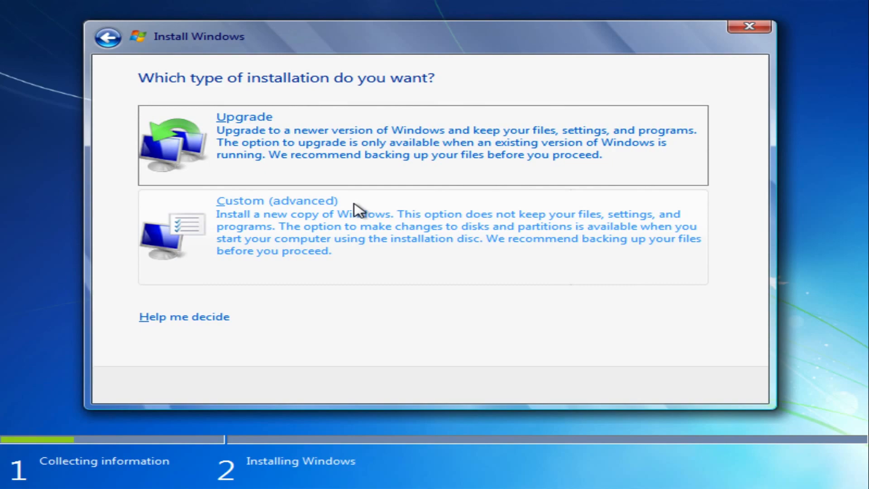
click(399, 226)
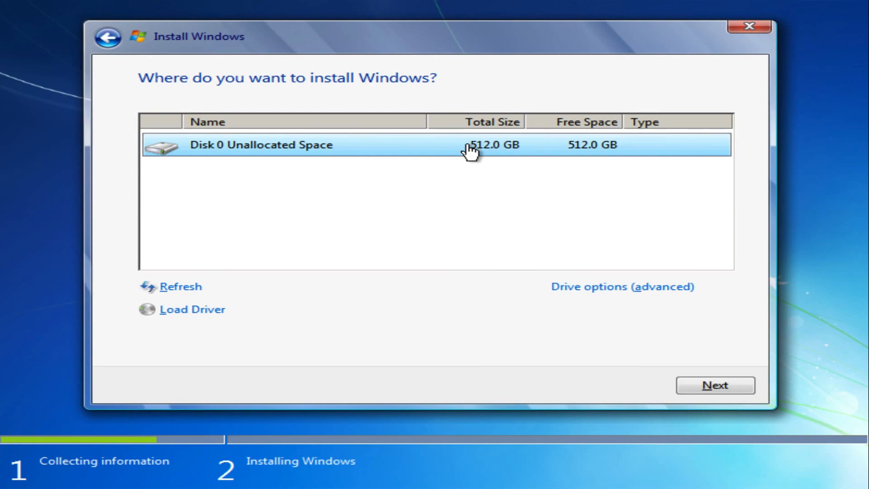
Create a new 524288 MB partition from Disk 0's unallocated space, allowing additional partitions for system files
click(586, 286)
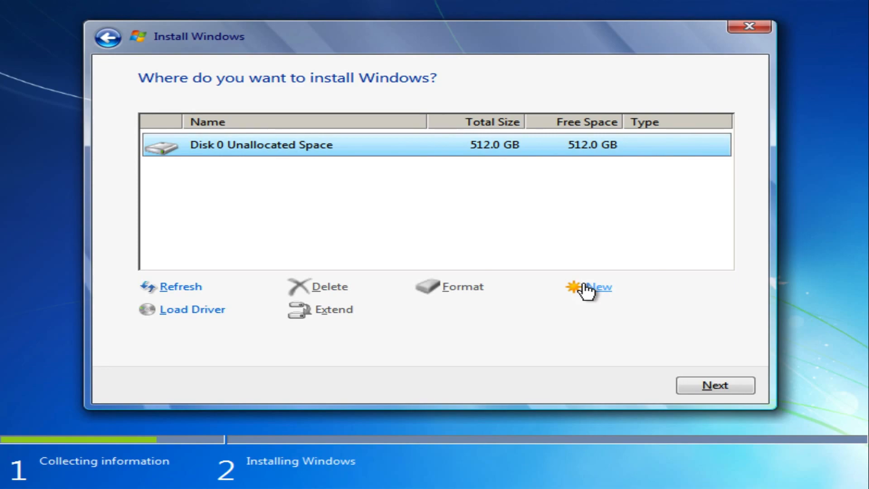
click(587, 289)
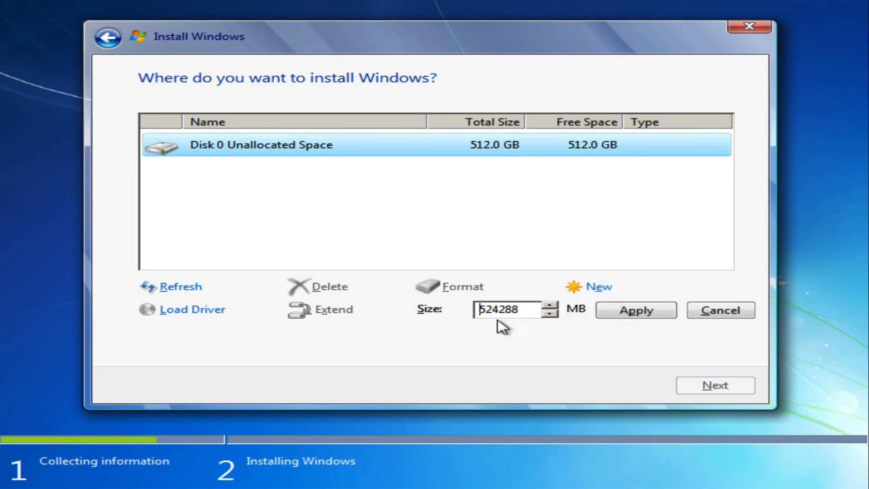
click(603, 316)
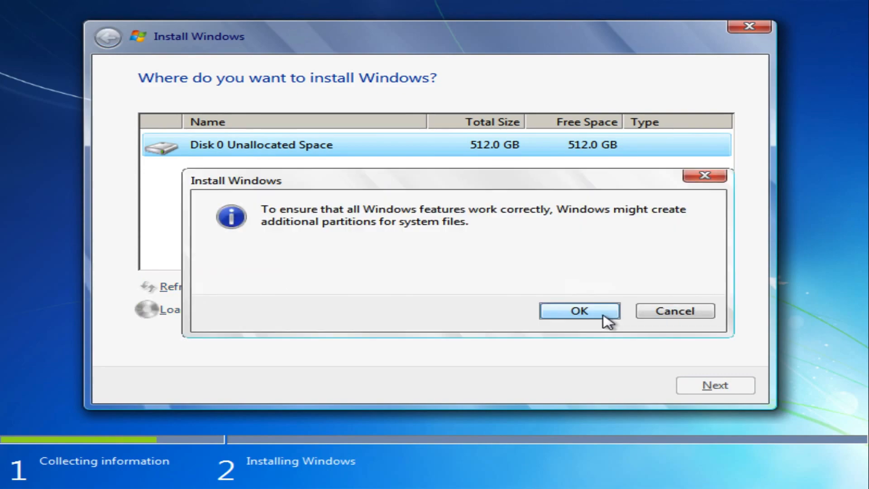
click(602, 318)
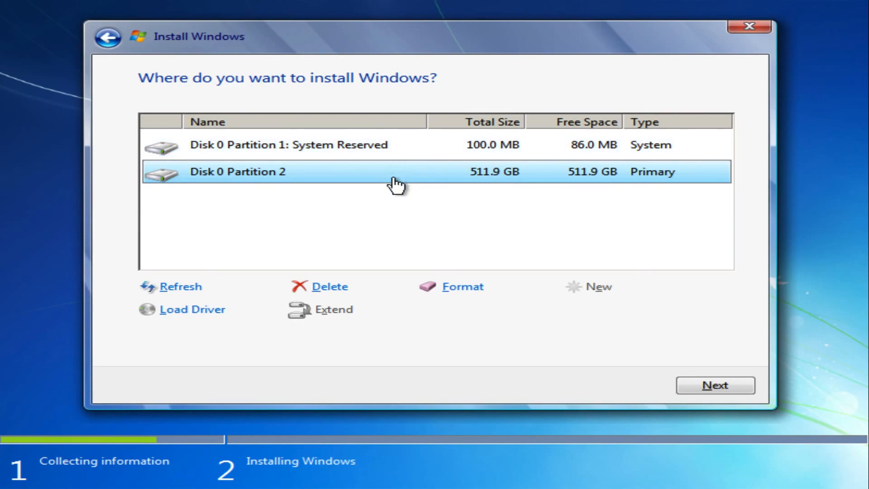
Format Disk 0 Partition 2 and install Windows on it
click(455, 287)
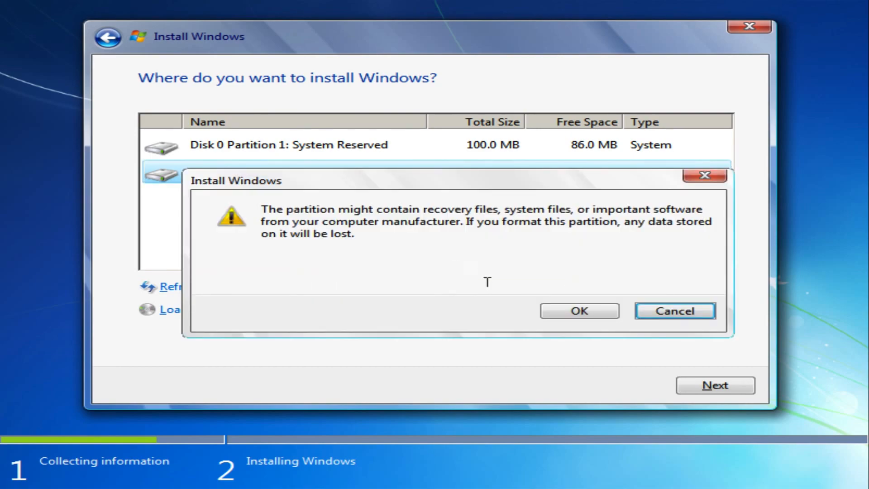
click(545, 311)
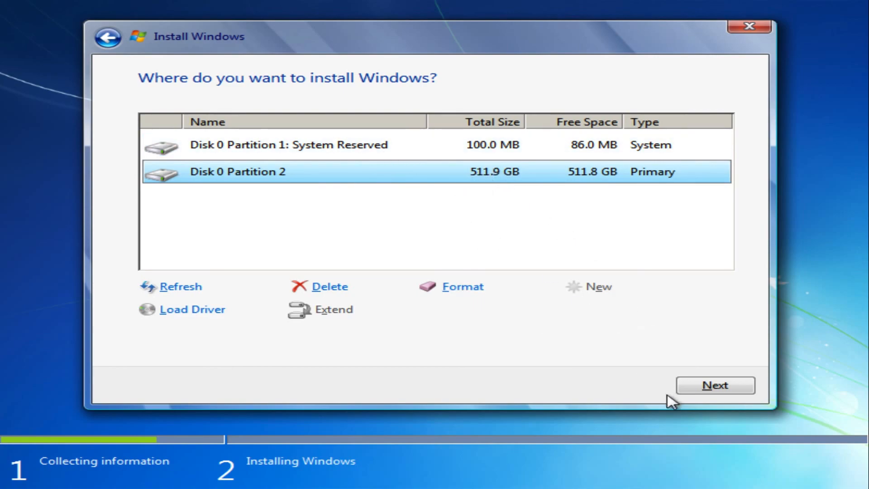
click(683, 384)
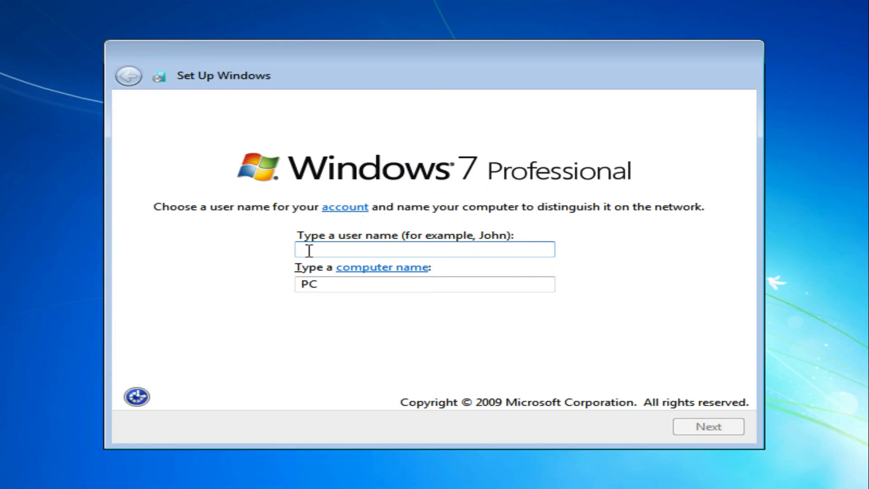
Set the user name to iMac with the computer name iMac-PC, and leave the account password blank
text(iMac)
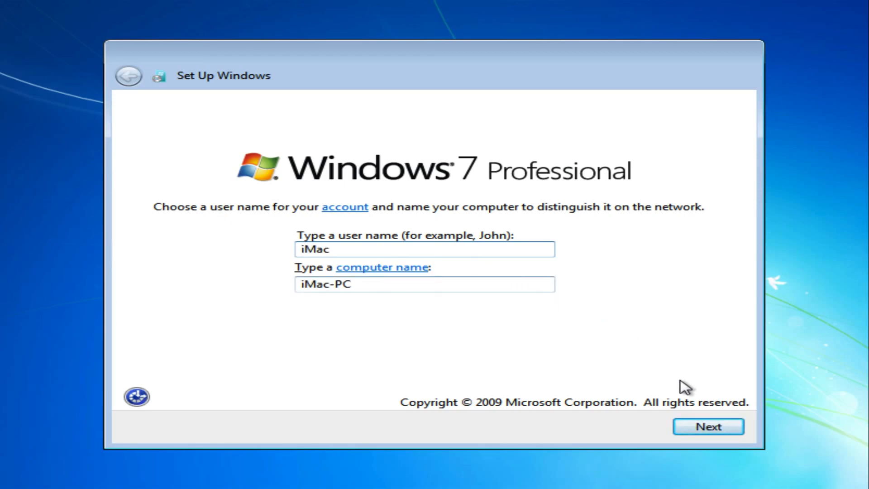
click(692, 433)
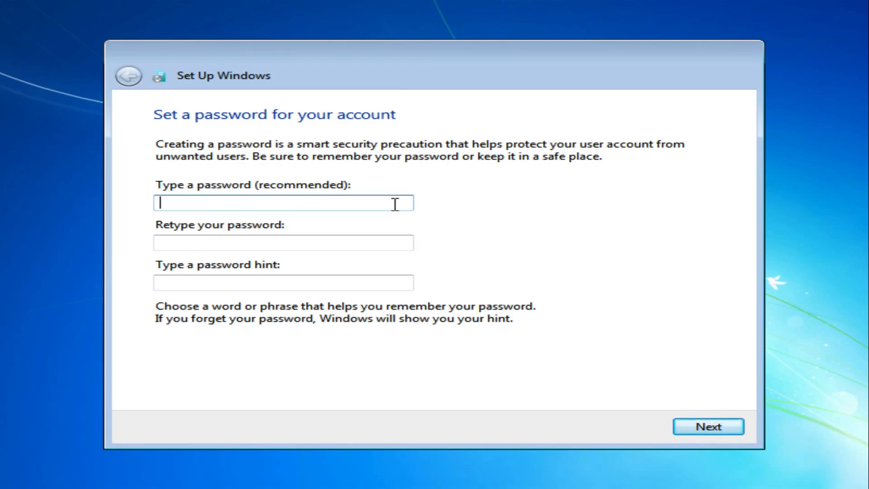
click(716, 426)
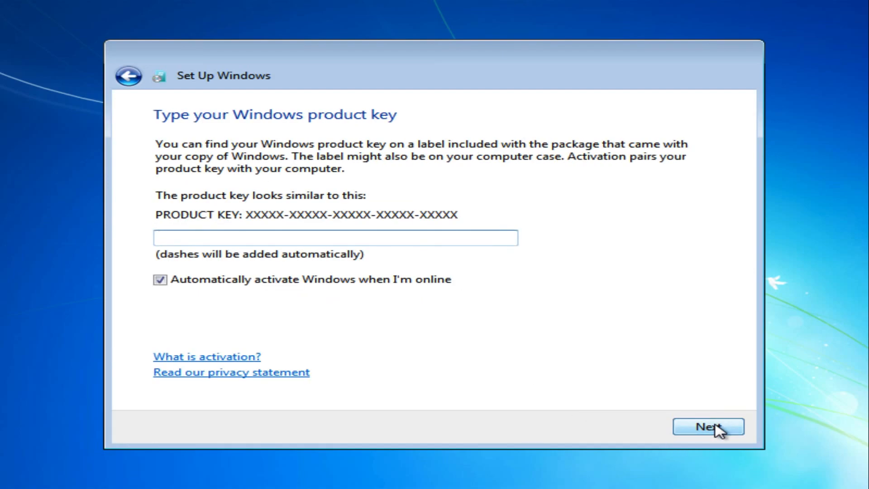
Skip the product key with automatic activation turned off, and choose the recommended protection and update settings
click(302, 282)
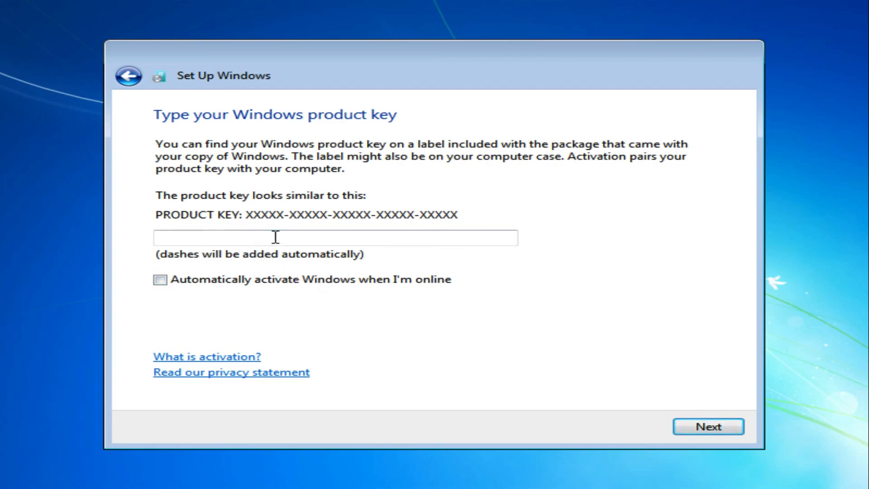
click(712, 430)
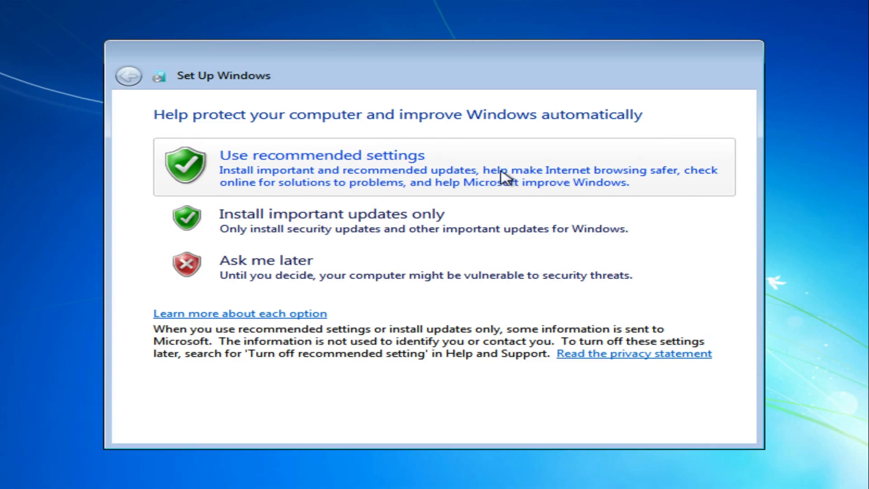
click(265, 184)
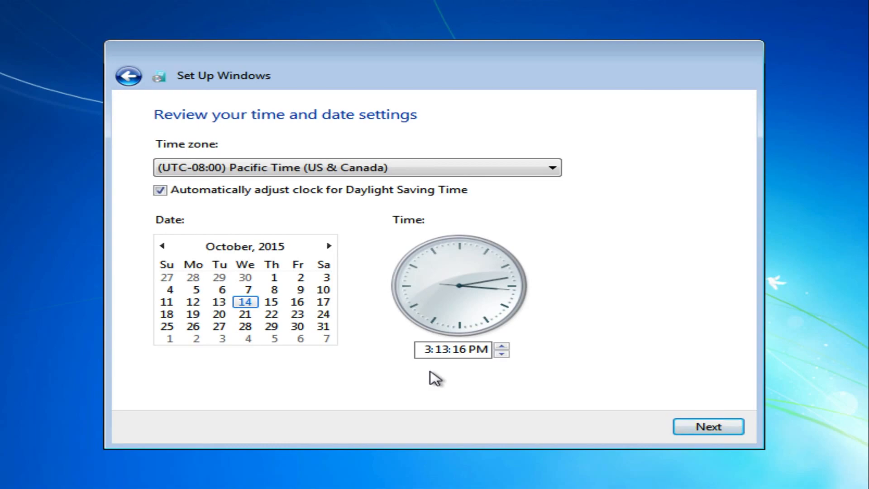
Keep the Pacific Time (US & Canada) time zone and set the computer's current location to Home network
click(437, 177)
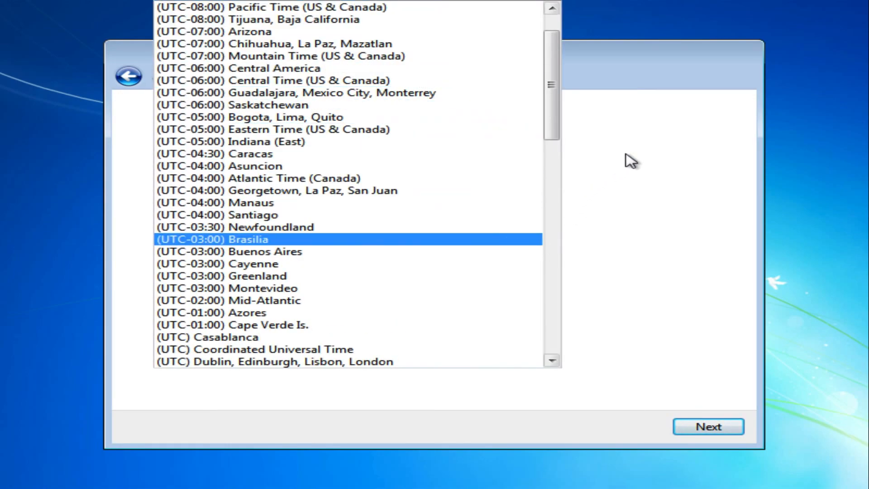
click(683, 156)
click(714, 433)
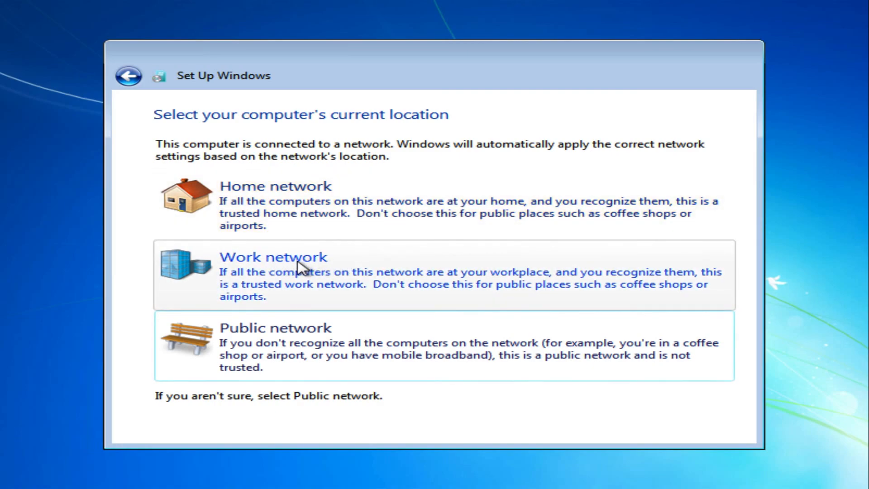
click(301, 210)
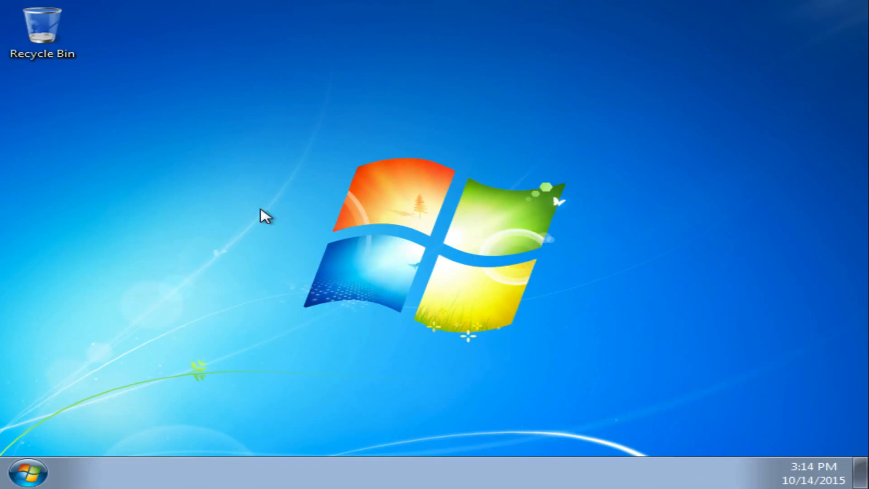
Set the Windows screen resolution to 1920 × 1200 and apply it
right_click(518, 225)
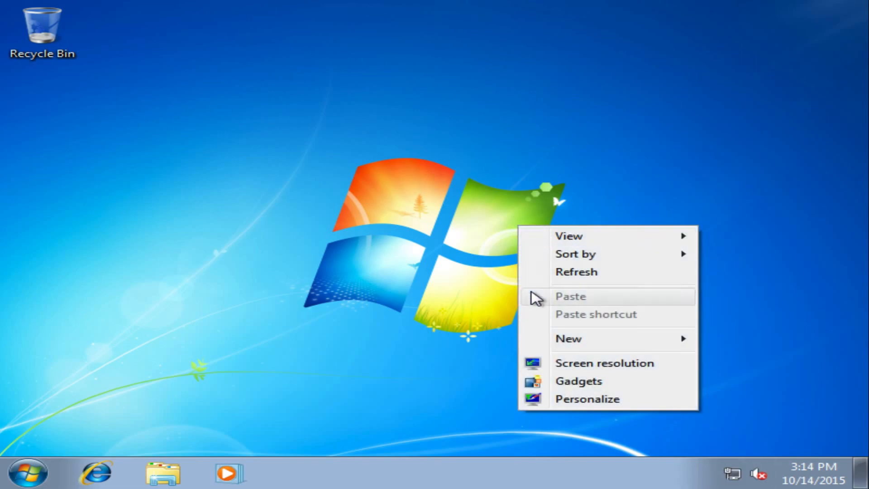
click(566, 364)
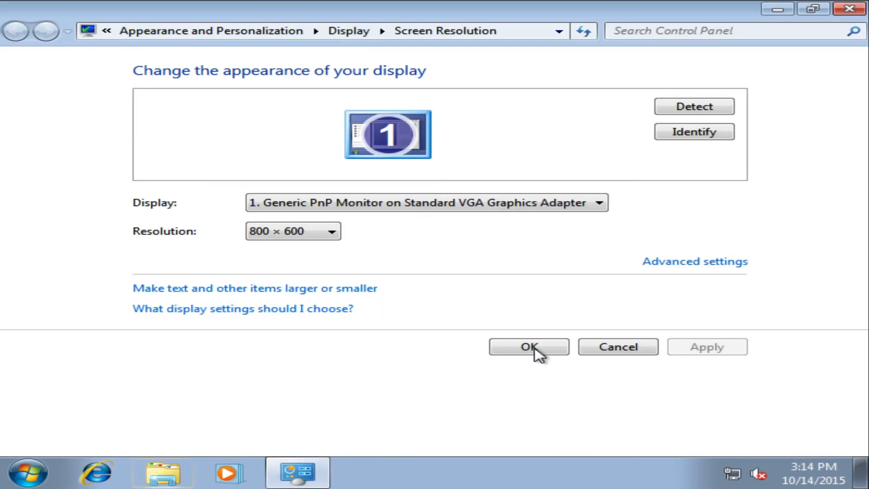
click(330, 230)
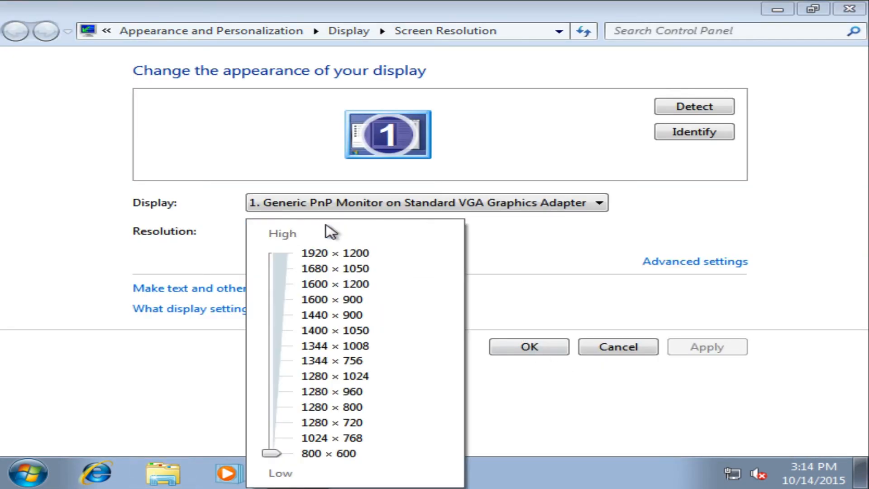
click(284, 253)
click(464, 270)
click(689, 351)
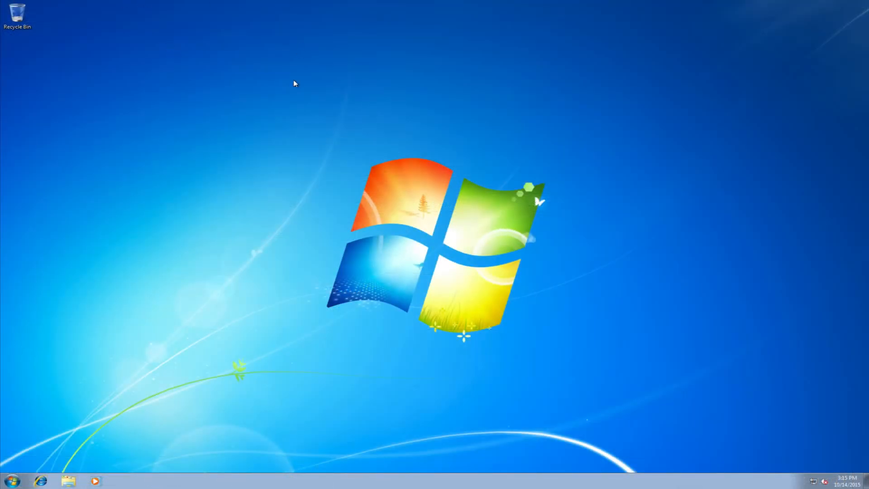
key(ctrl+alt)
mouse_move(303, 3)
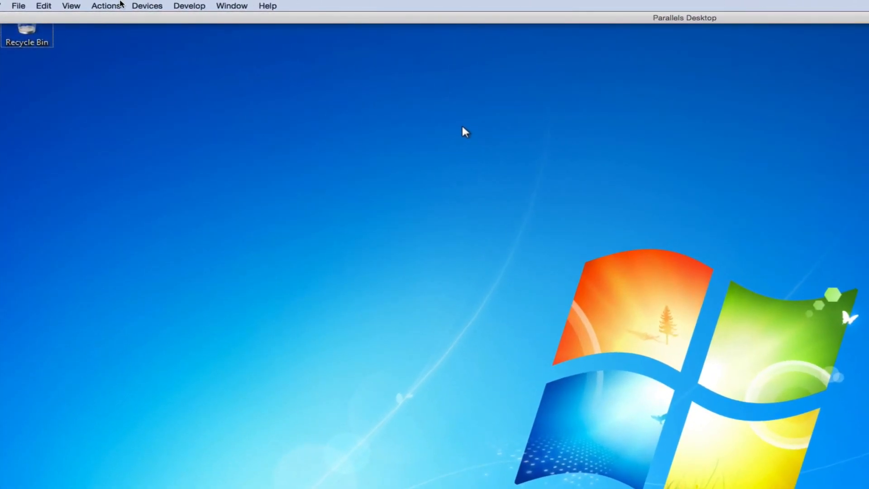
click(117, 2)
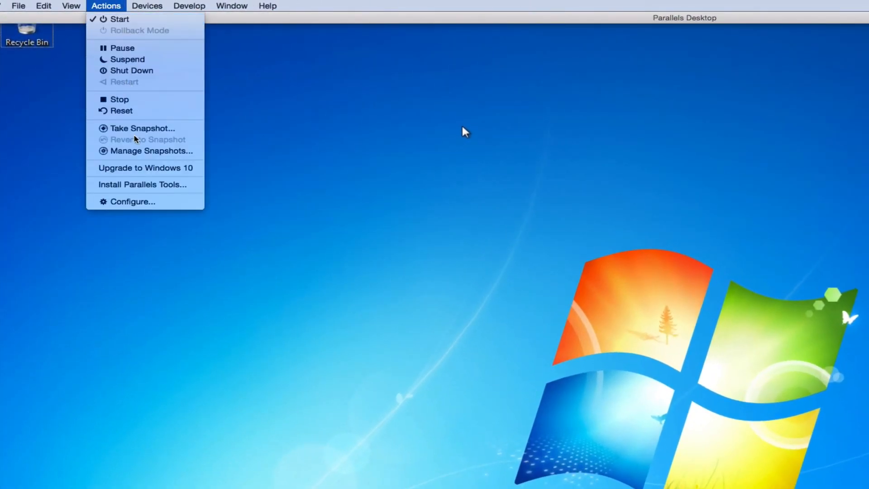
click(285, 186)
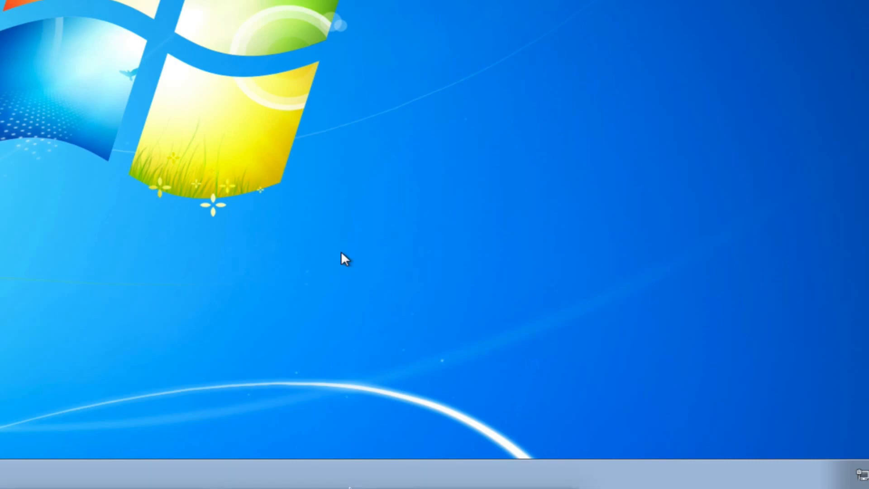
Start Install Parallels Tools for the virtual machine and confirm connecting the installation CD
mouse_move(379, 483)
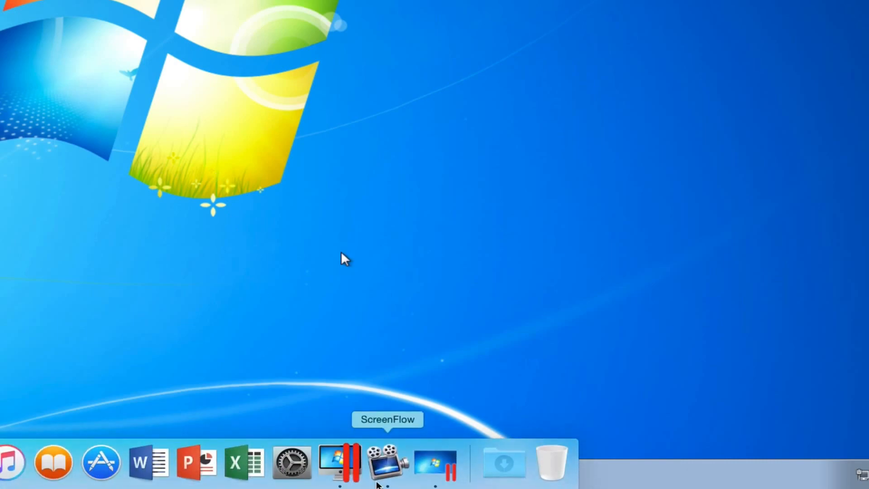
right_click(435, 471)
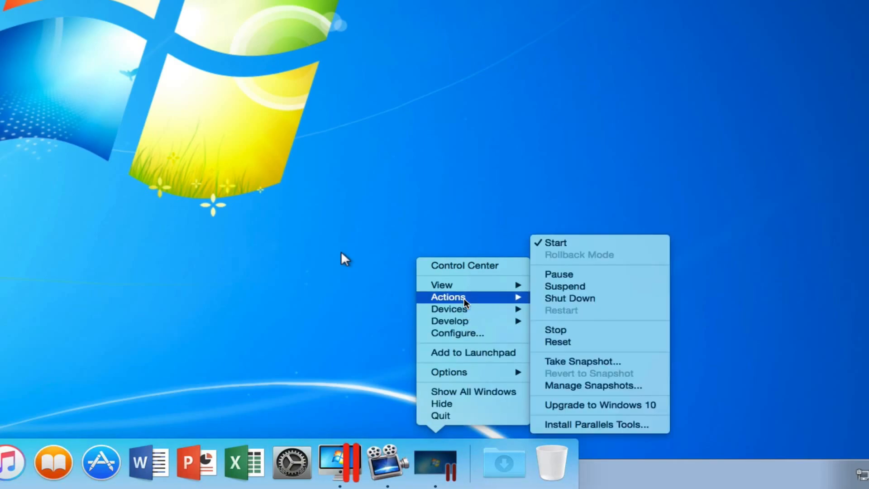
mouse_move(467, 308)
click(584, 424)
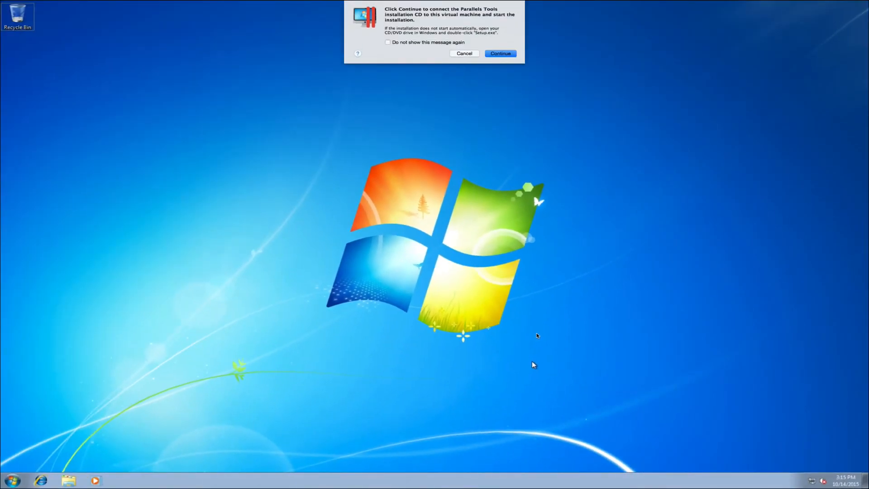
click(500, 53)
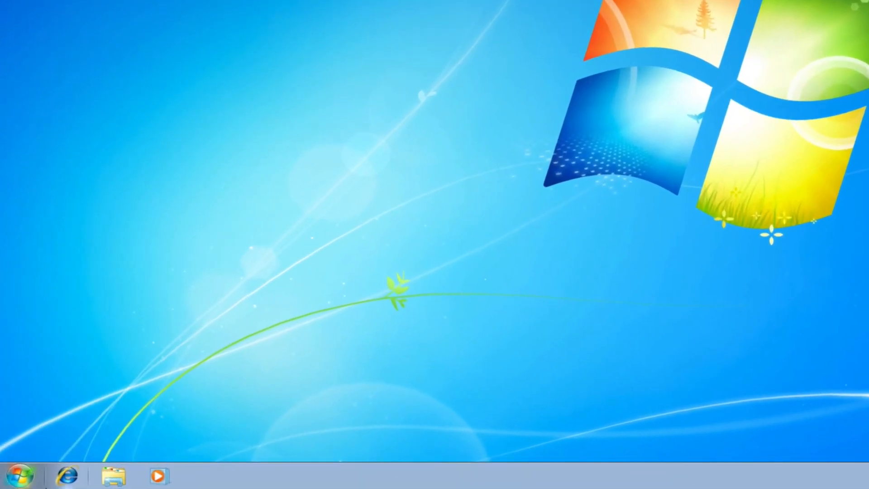
Open Computer in Windows and run the Parallels Tools installer from DVD Drive (D:)
click(13, 481)
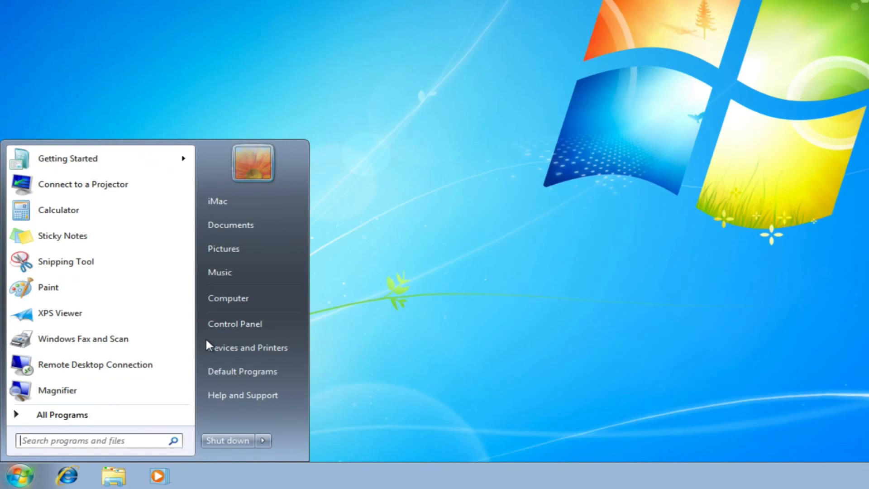
click(258, 298)
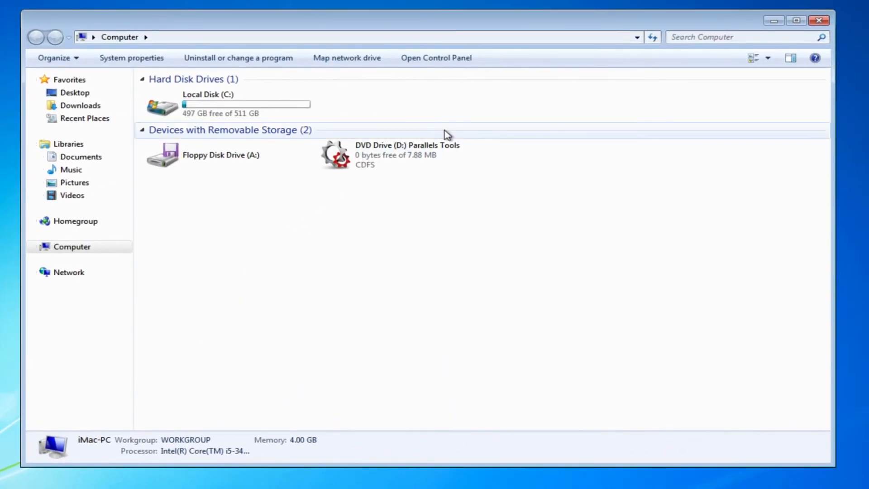
double_click(421, 157)
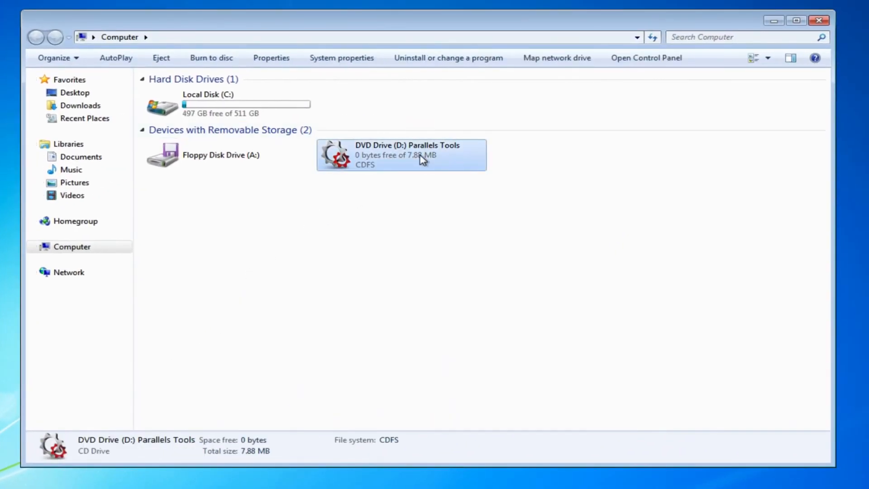
click(501, 274)
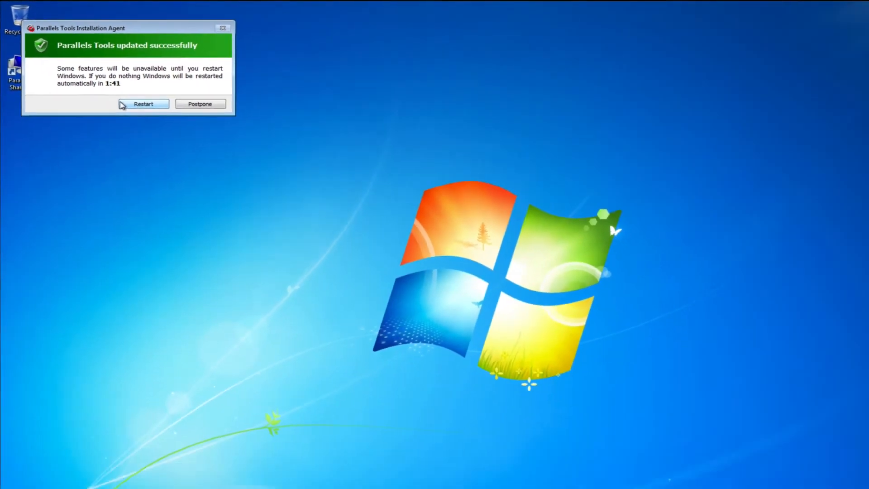
Restart Windows to finish the Parallels Tools installation
click(122, 105)
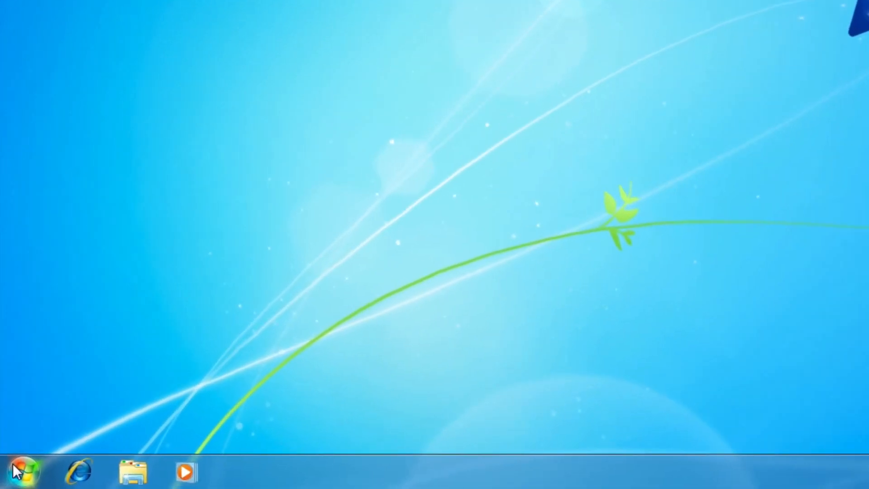
Open Windows Update under System and Security in Control Panel and review the important and optional updates offered for Windows 7
click(17, 472)
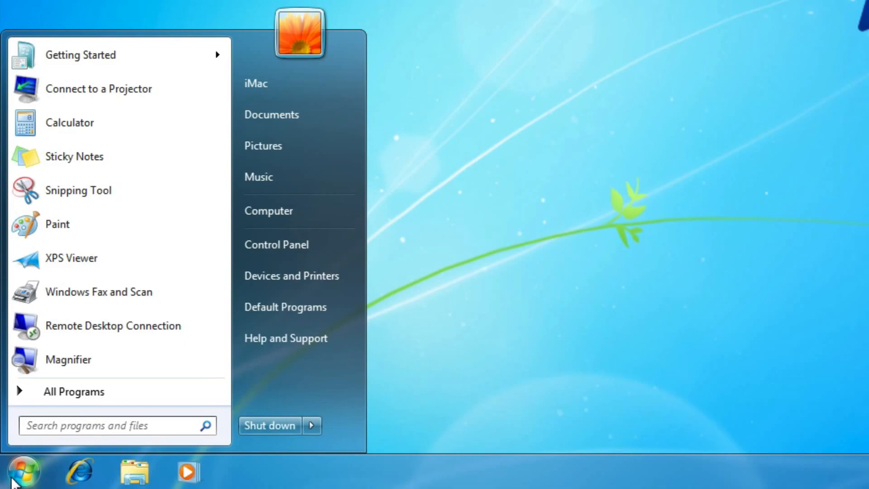
click(325, 230)
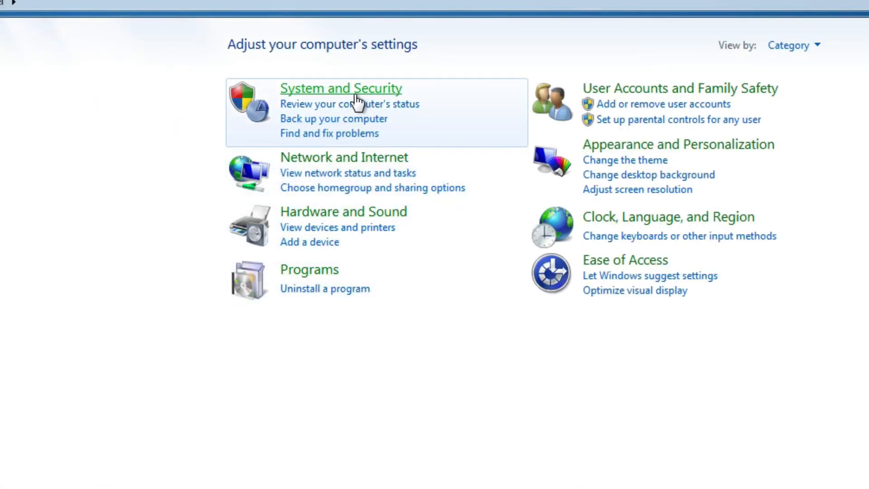
click(356, 95)
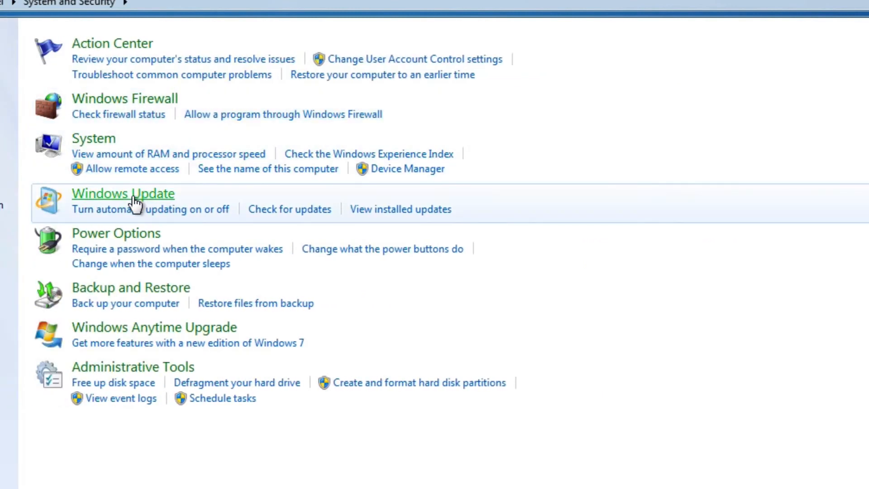
click(133, 196)
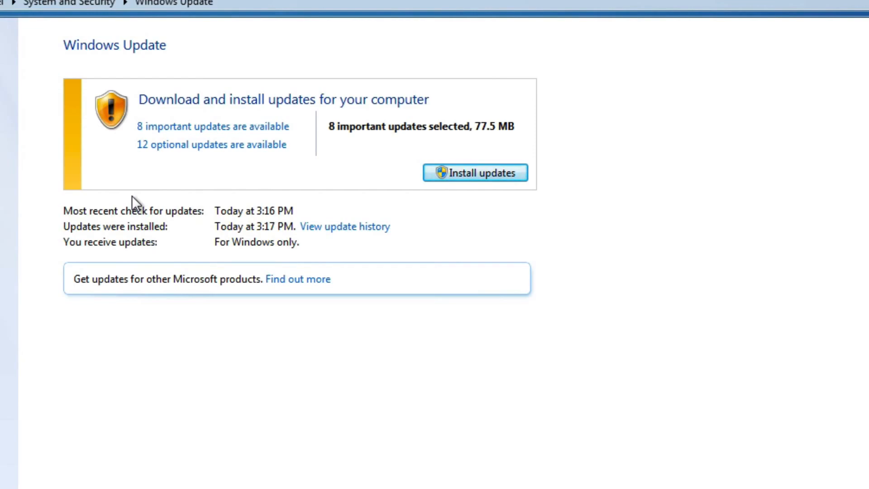
click(182, 126)
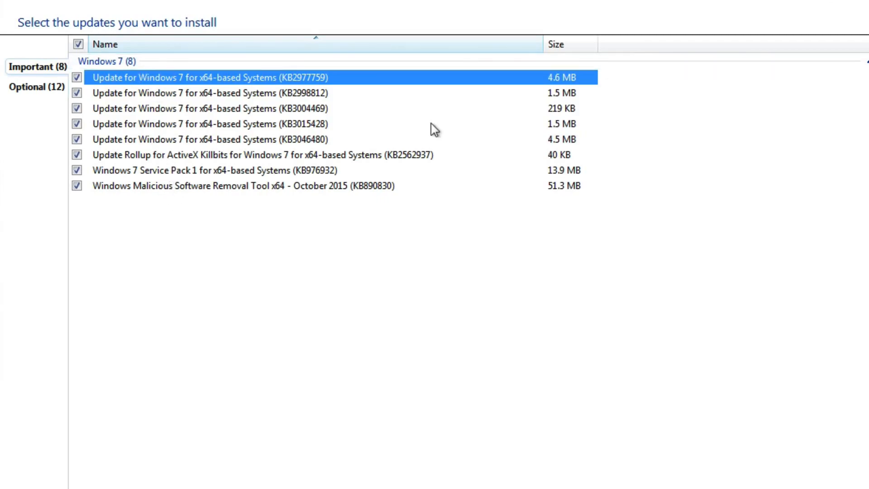
click(15, 88)
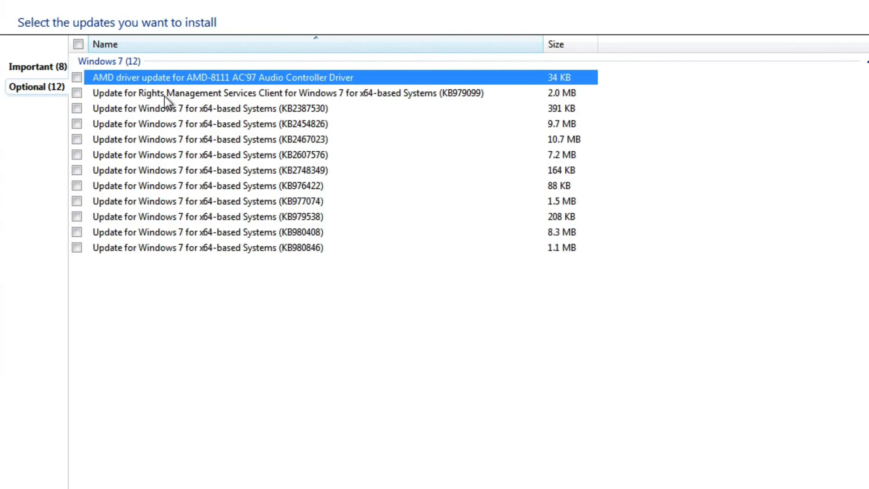